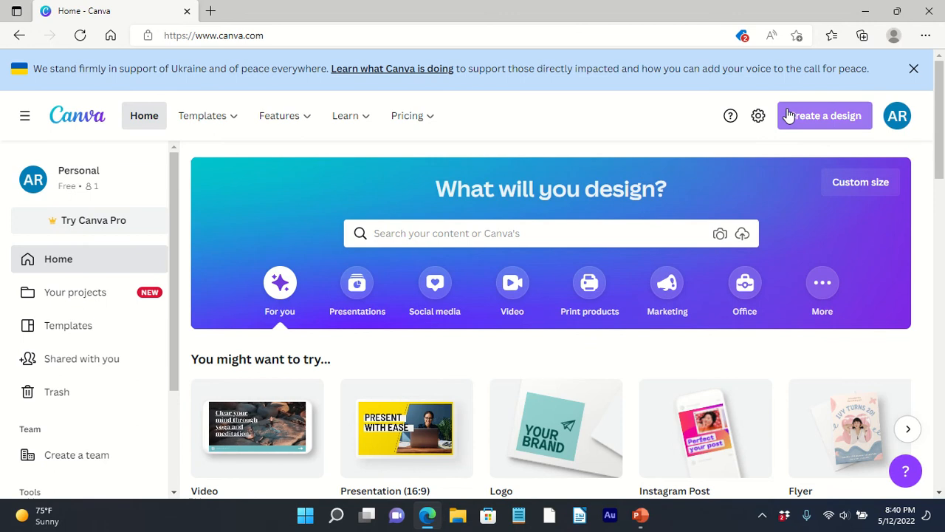
Step: Create a new blank custom-size design at the recent 3000 × 3000 px size
click(826, 118)
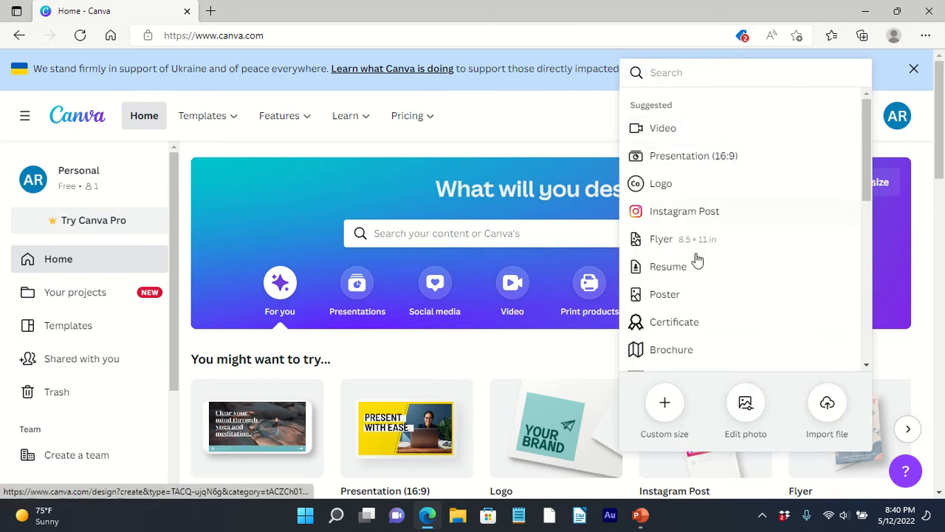
click(658, 402)
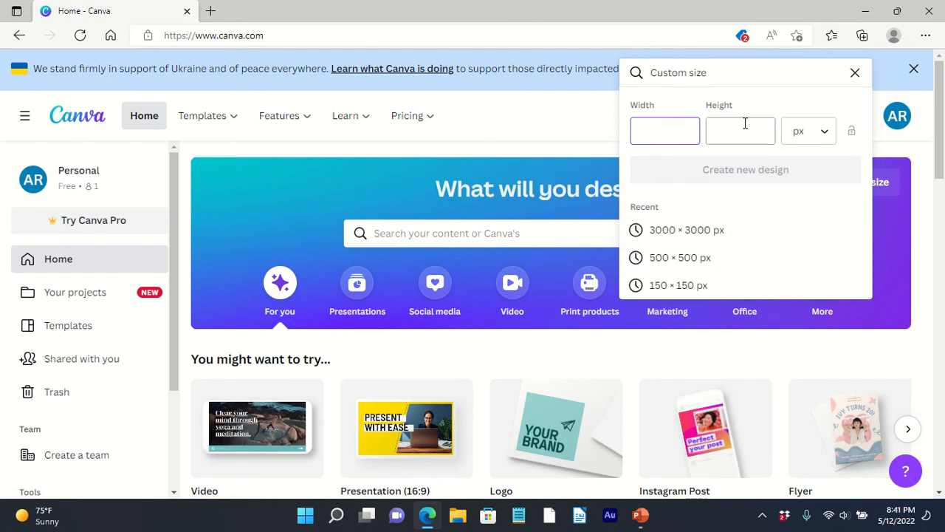
click(715, 234)
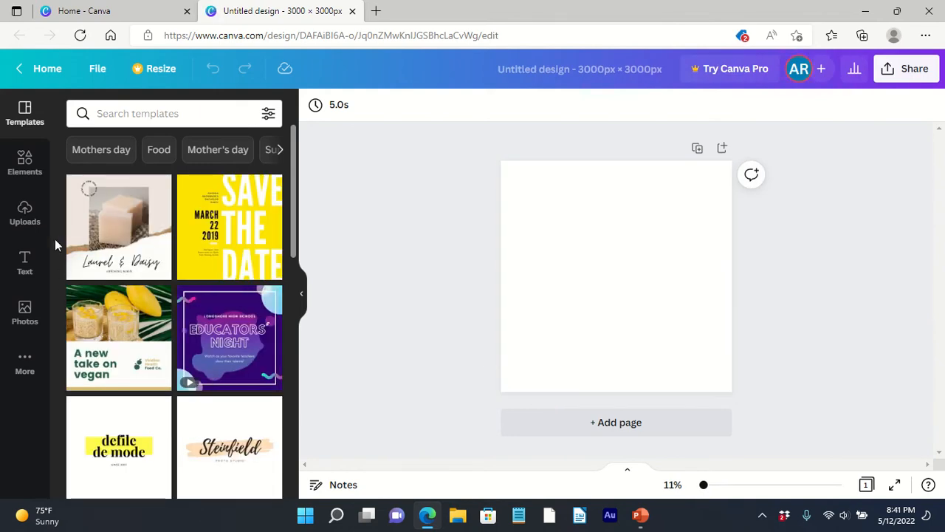
Step: Add the uploaded baseball field photo to the page
click(24, 212)
scroll(158, 354, down, 10)
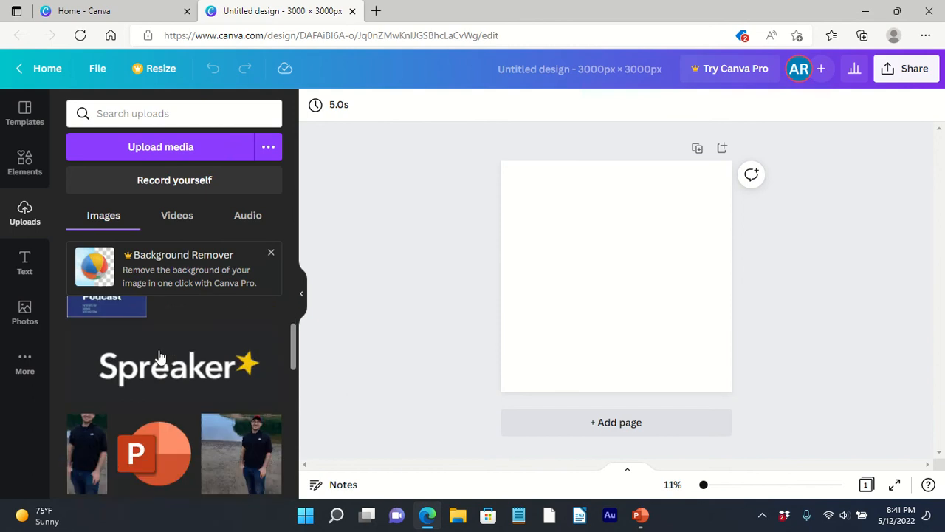
scroll(161, 370, down, 10)
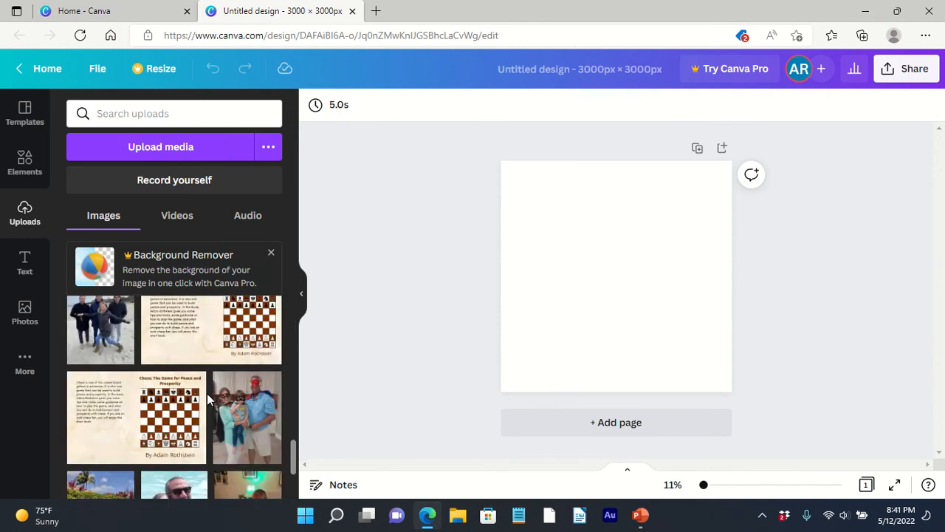
scroll(174, 406, down, 10)
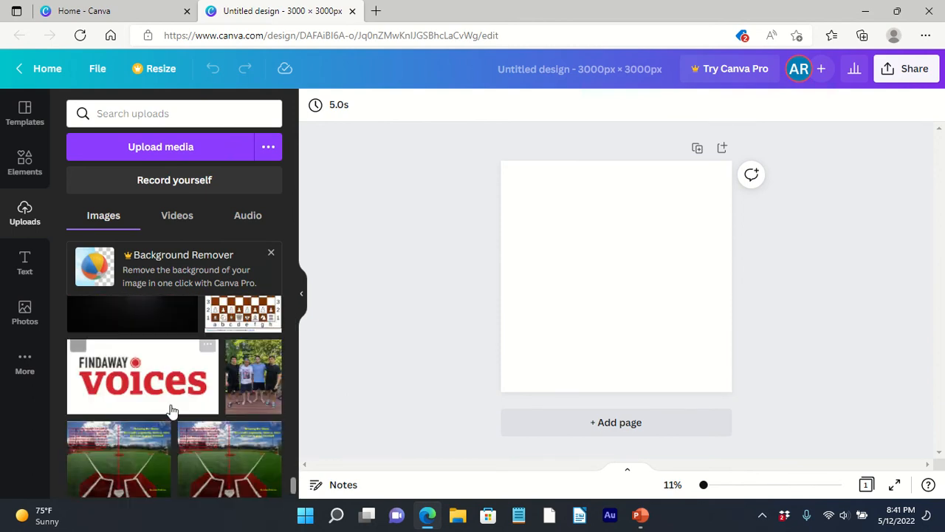
scroll(85, 349, down, 3)
scroll(81, 370, down, 2)
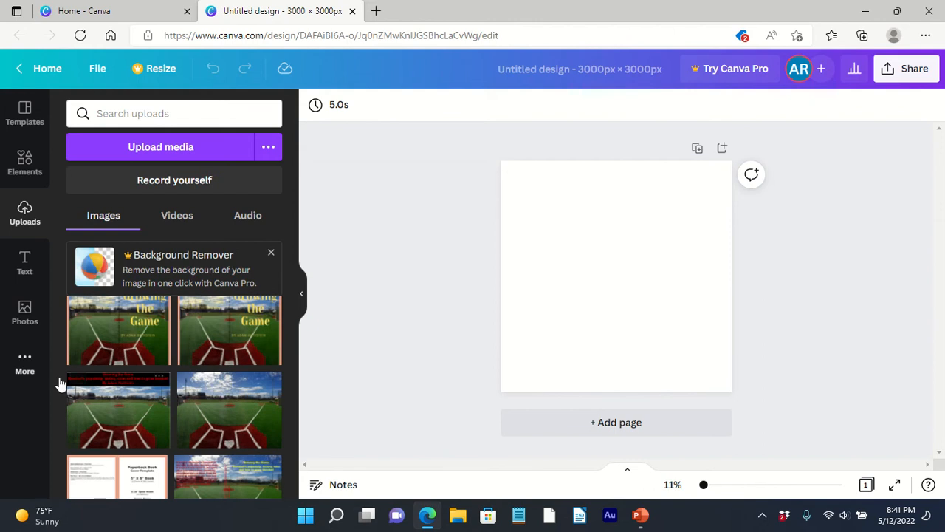
click(235, 403)
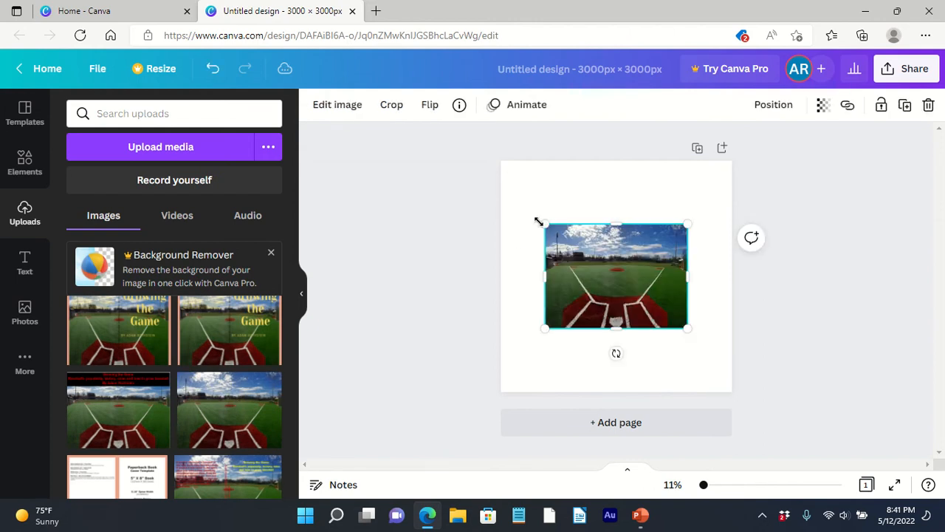
Step: Stretch the photo's corners and edges until it covers the whole 3000 × 3000 square
drag(539, 221, 501, 192)
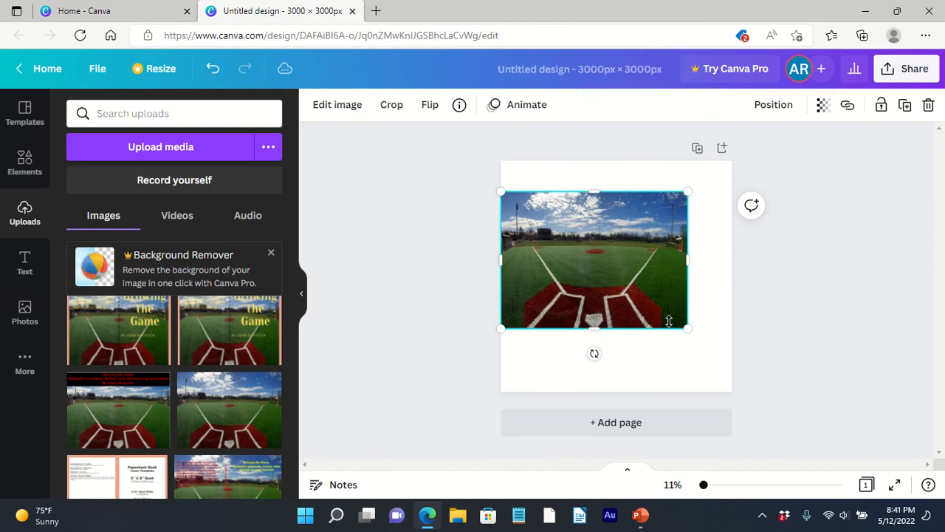
drag(684, 323, 731, 363)
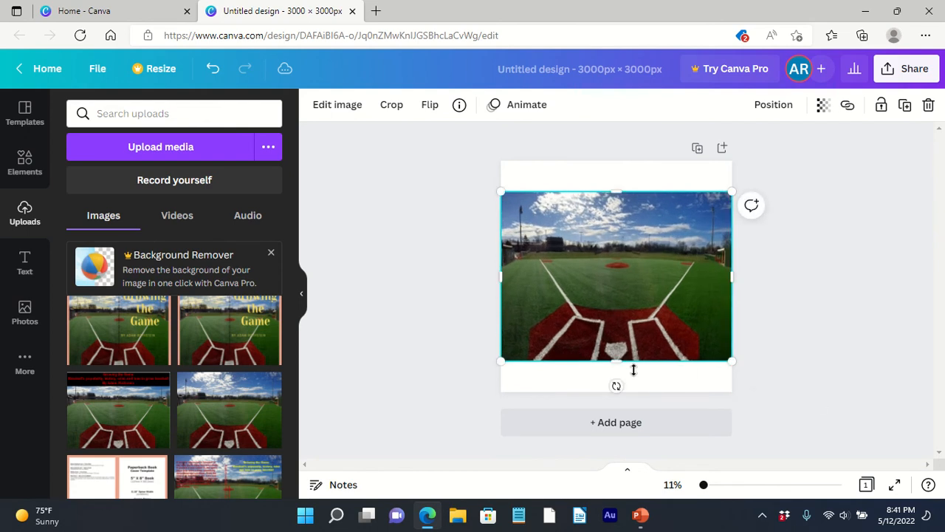
drag(621, 363, 613, 395)
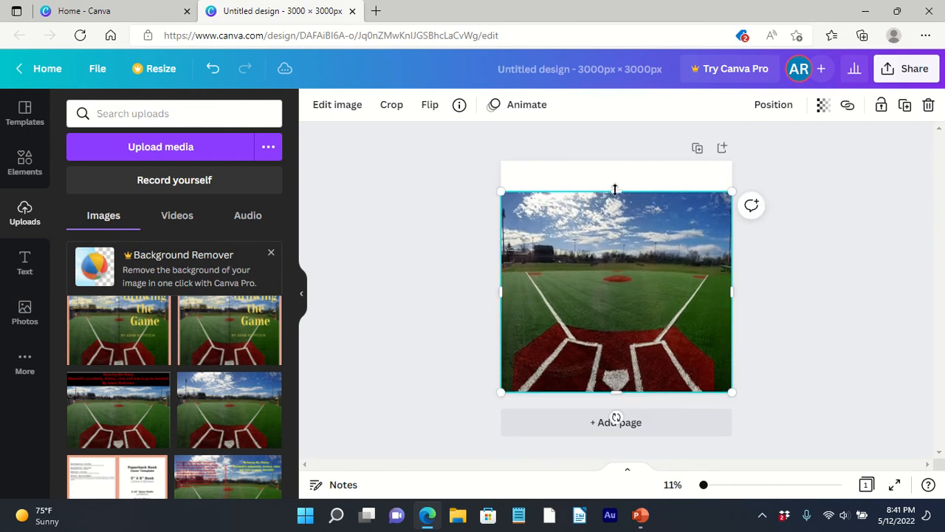
drag(614, 190, 616, 159)
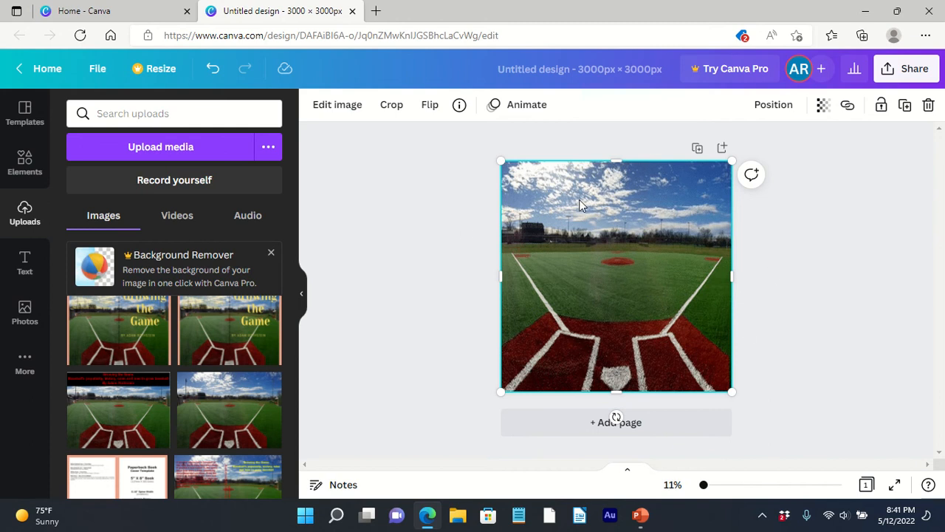
Step: Delete the baseball photo and apply the Ramen House template from the Food templates
click(20, 263)
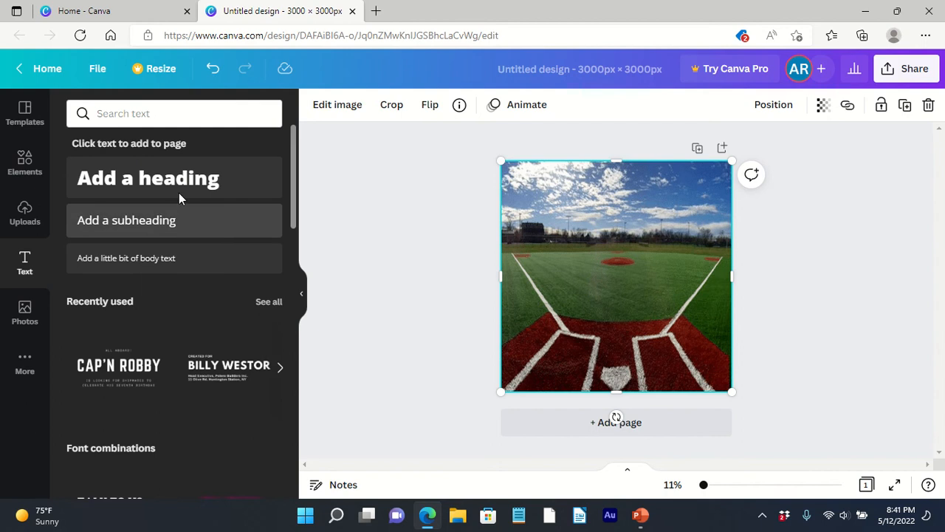
click(26, 114)
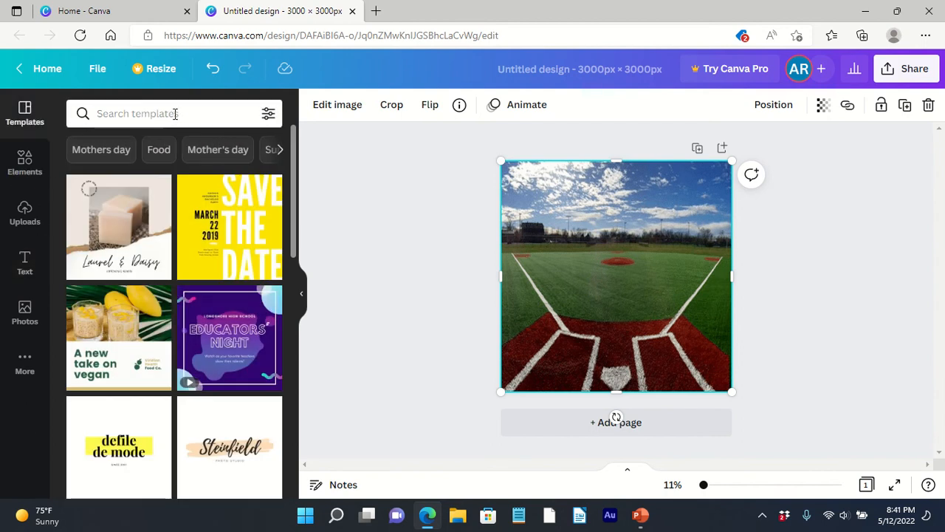
click(157, 149)
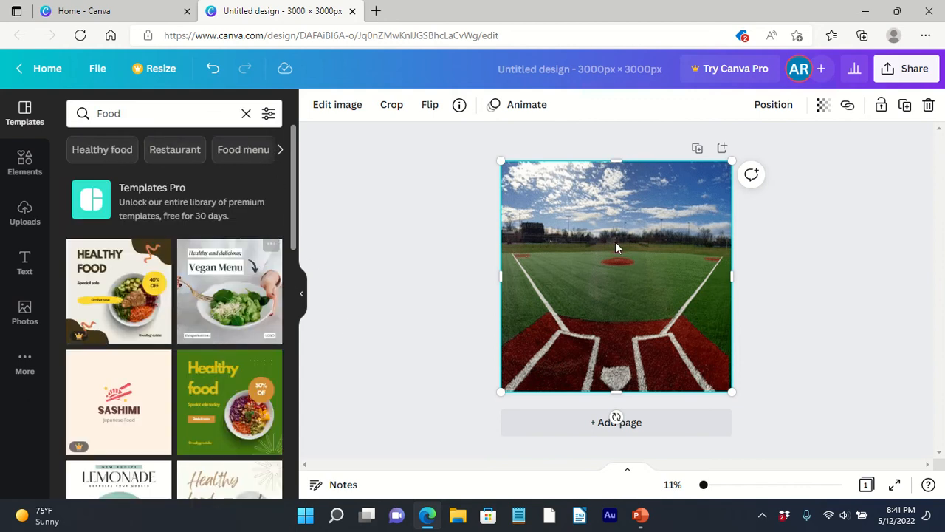
key(Delete)
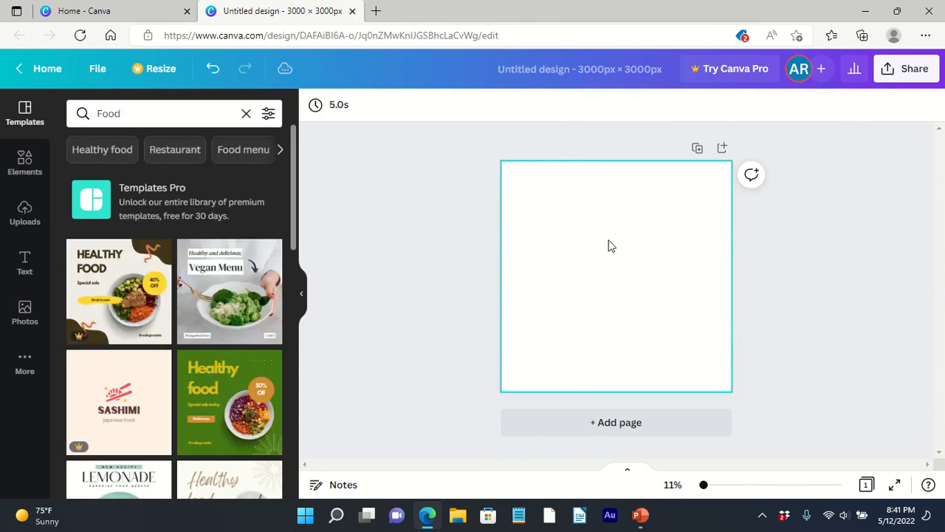
scroll(124, 353, down, 6)
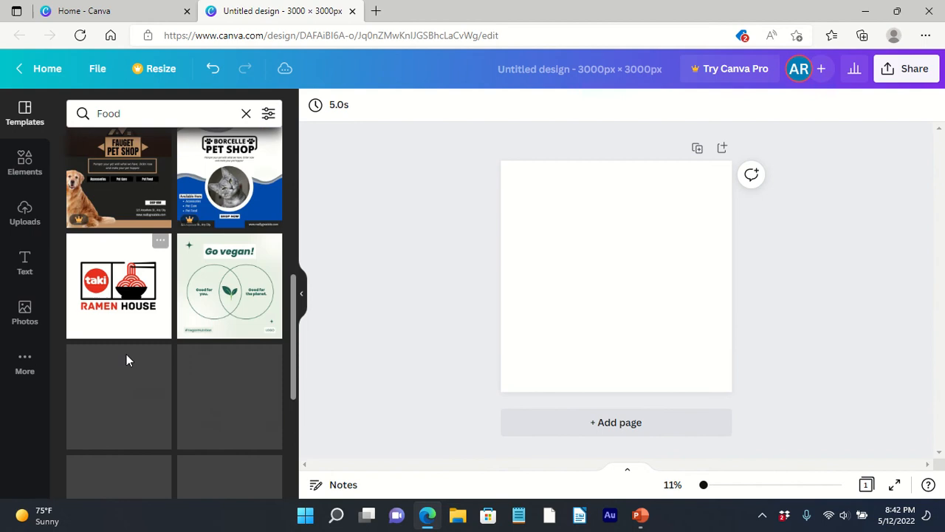
click(142, 332)
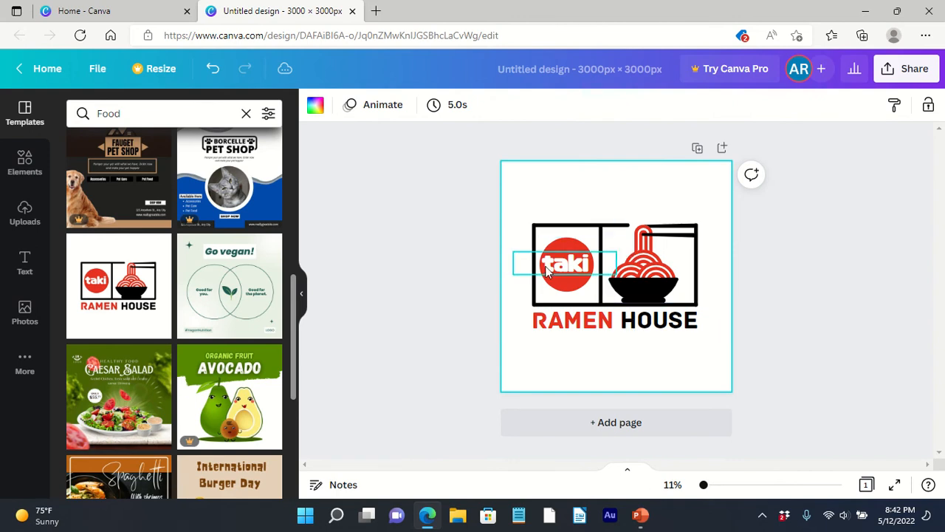
Step: Move the RAMEN HOUSE text lower and retype it as the author byline
click(620, 320)
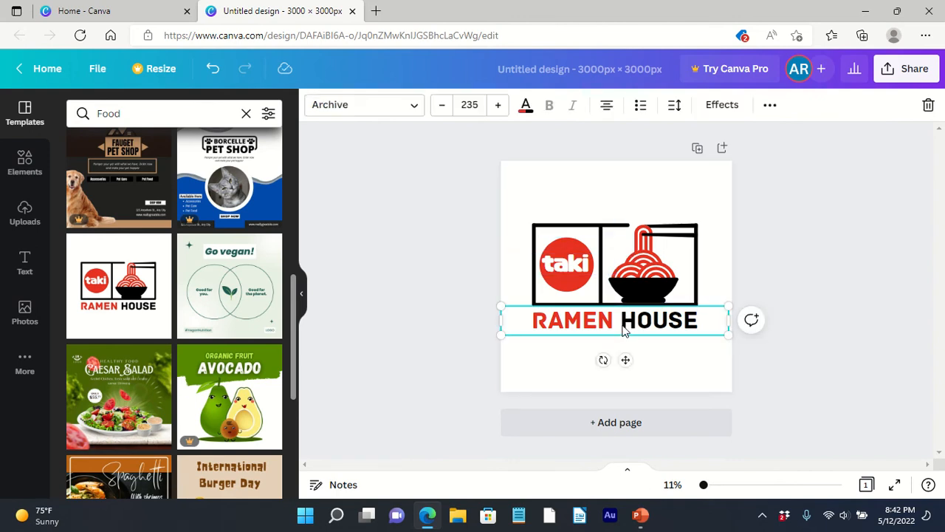
drag(620, 320, 625, 369)
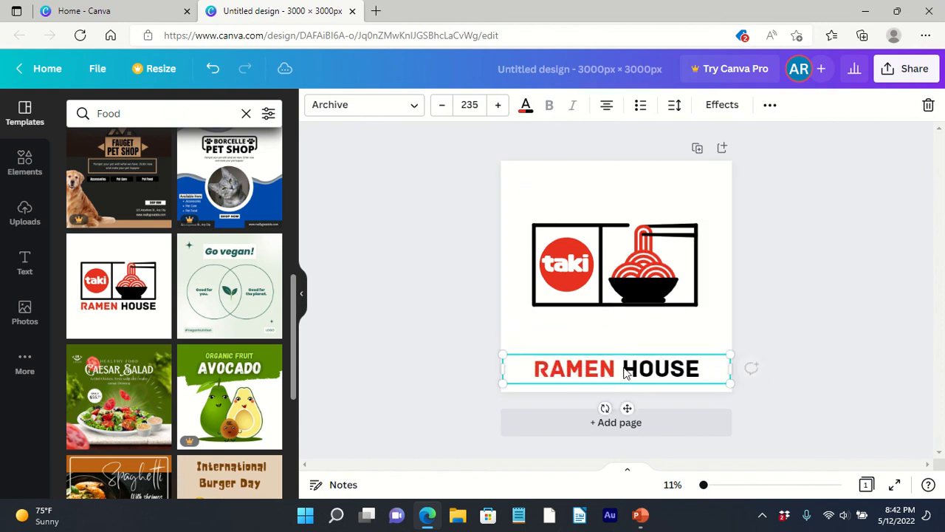
double_click(537, 368)
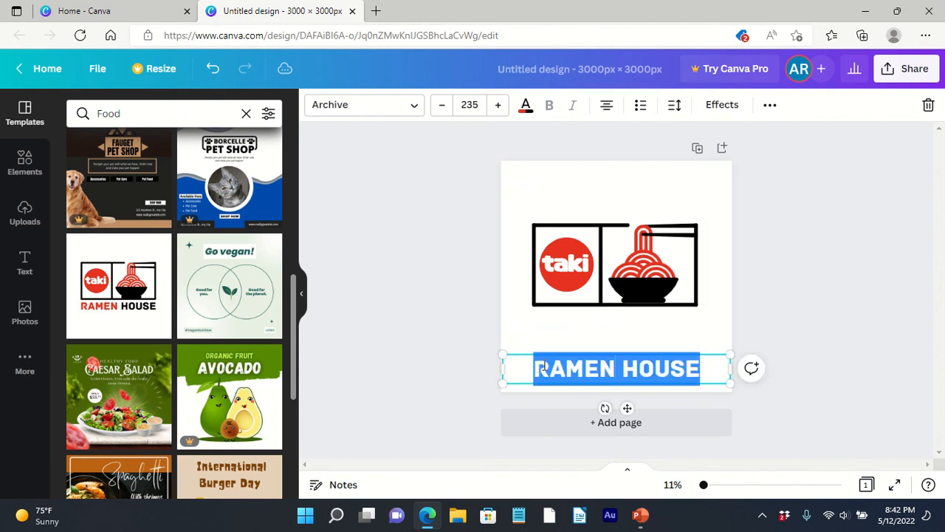
key(BackSpace)
text(BY )
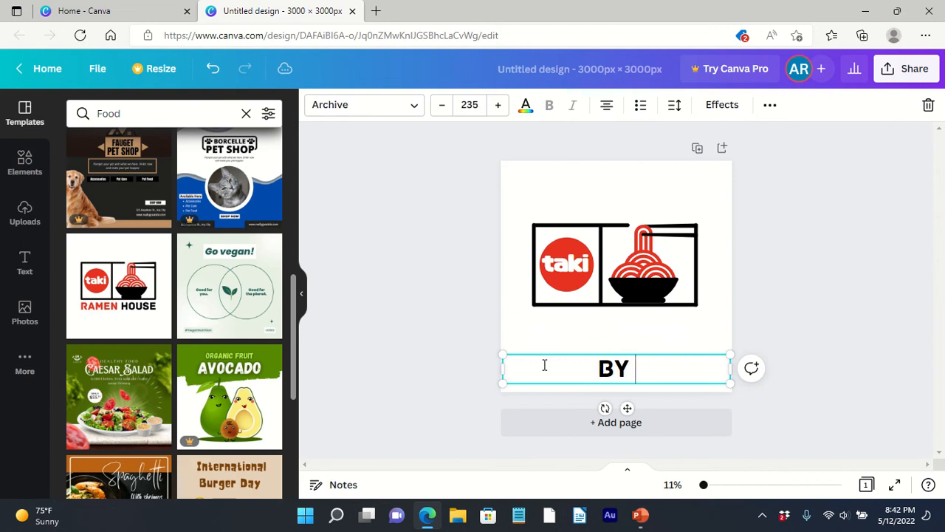
text(ADMA)
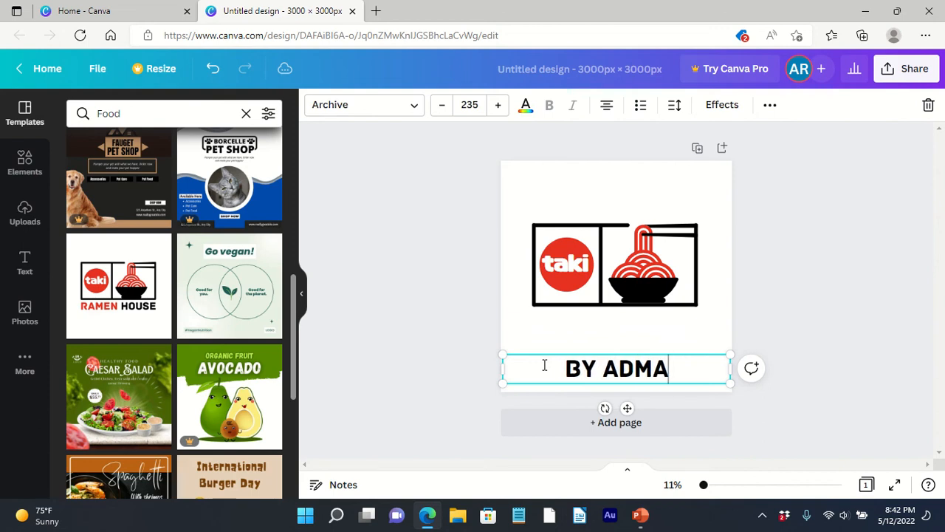
key(BackSpace)
key(BackSpace)
text(A)
text(M )
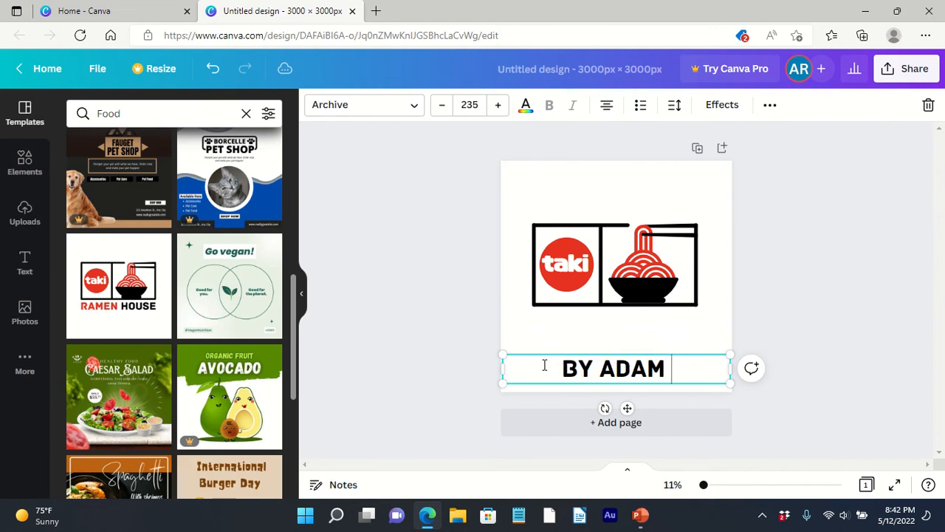
text(ROTHSTEIN)
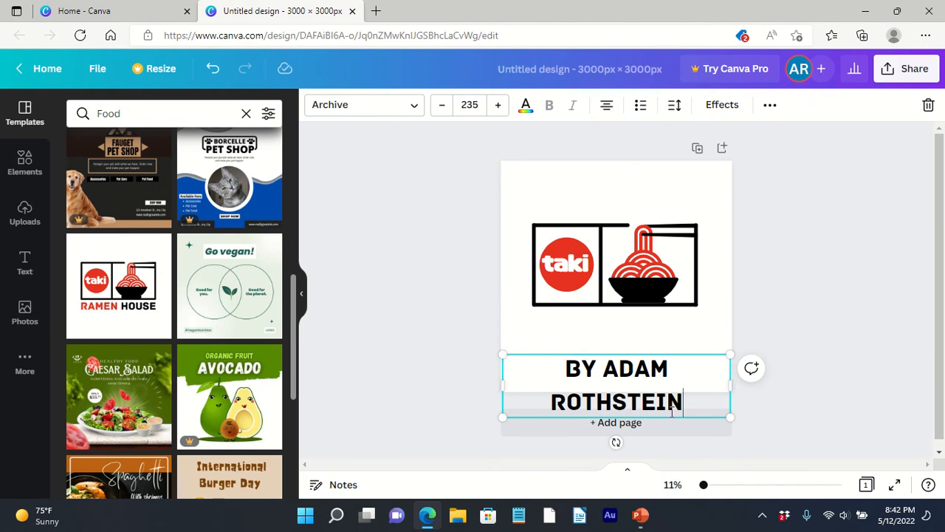
drag(675, 400, 542, 372)
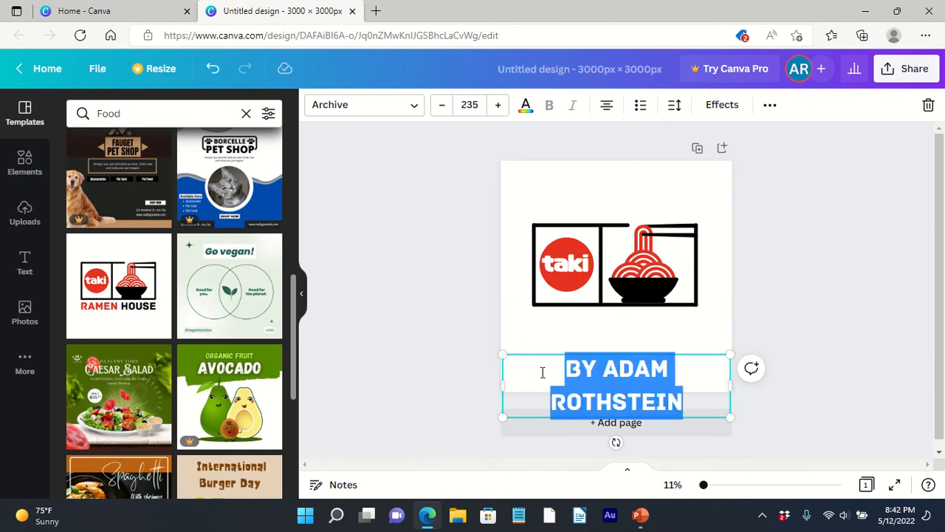
Step: Set the byline's font size to 200
click(468, 106)
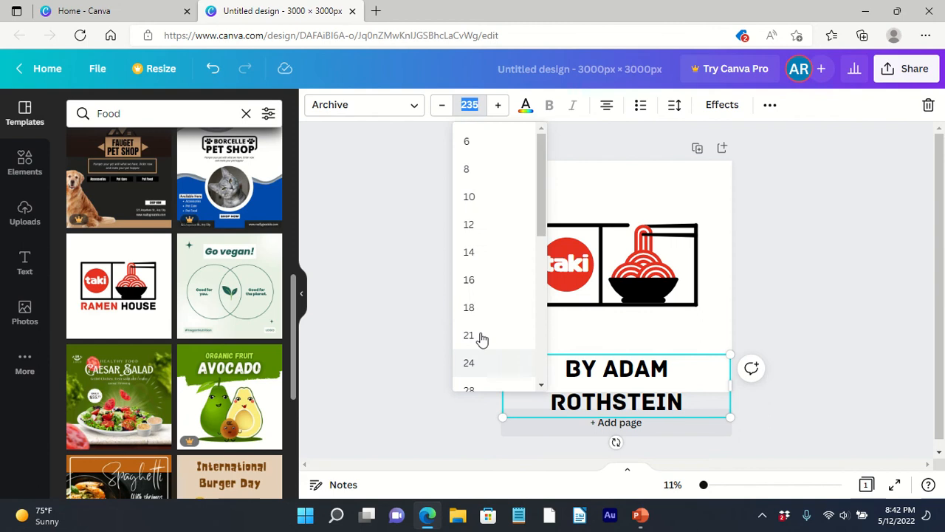
scroll(487, 323, down, 5)
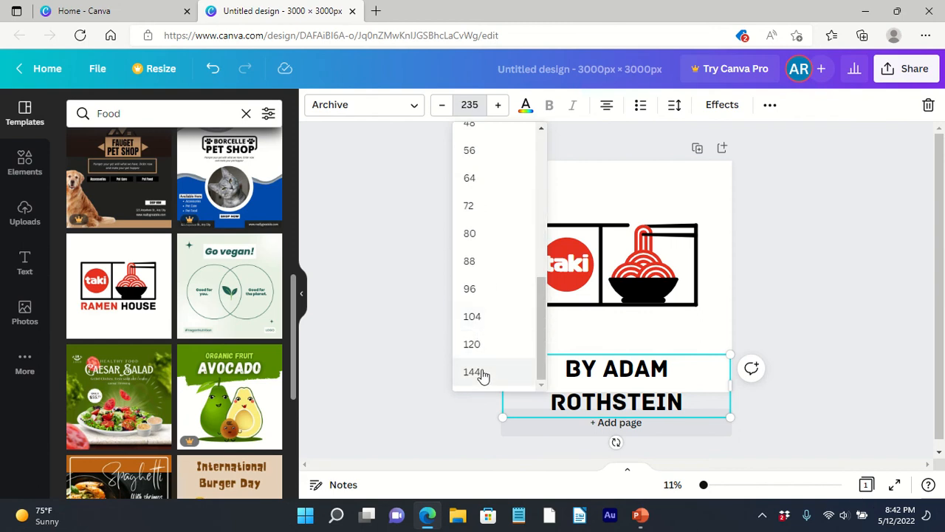
click(481, 372)
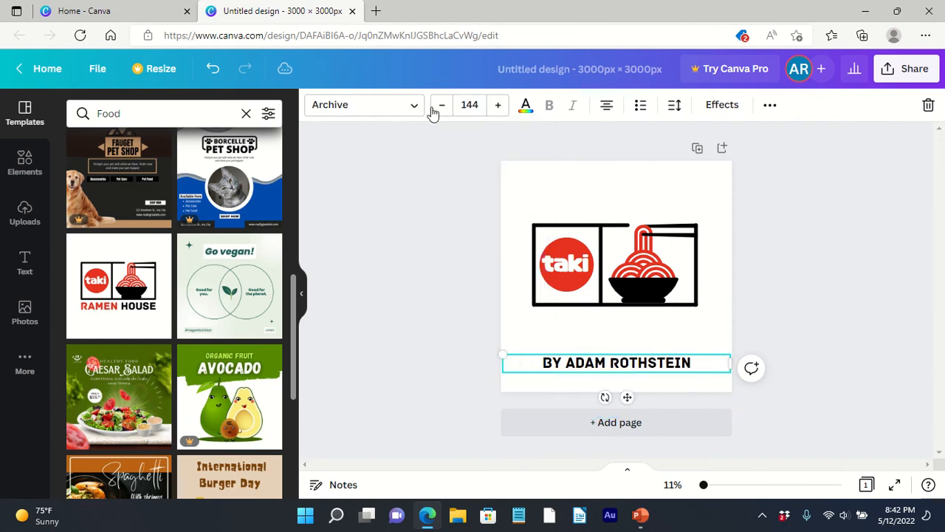
click(469, 105)
key(BackSpace)
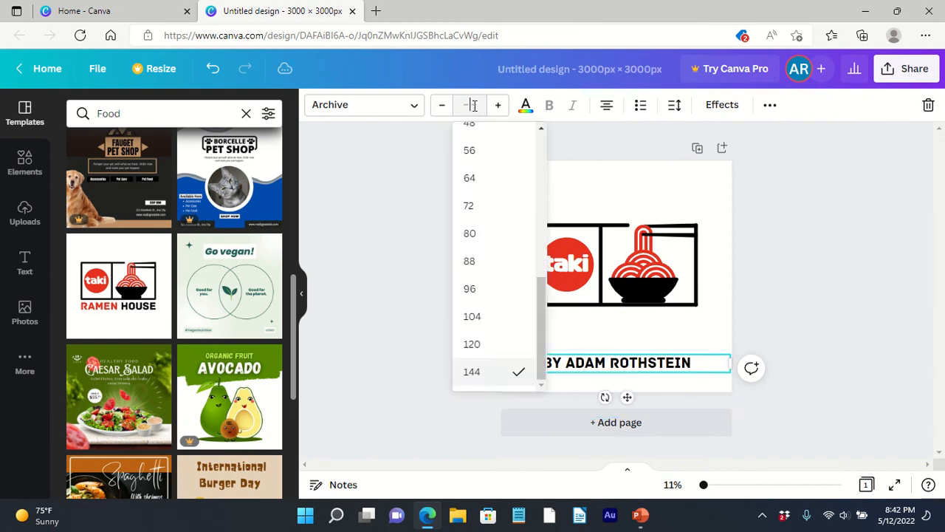
text(200)
key(Return)
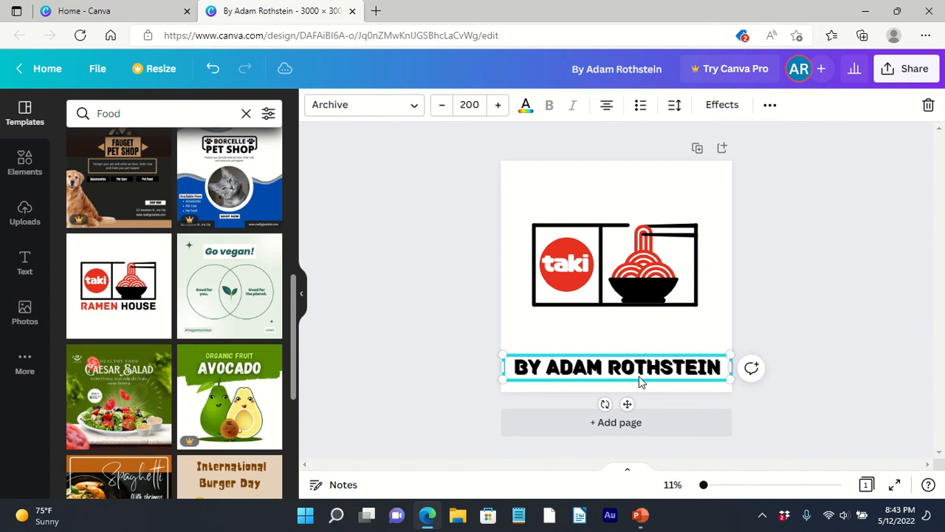
Step: Duplicate the byline, move the copy to the page top, and copy the bottom byline
key(ctrl+d)
drag(641, 381, 637, 198)
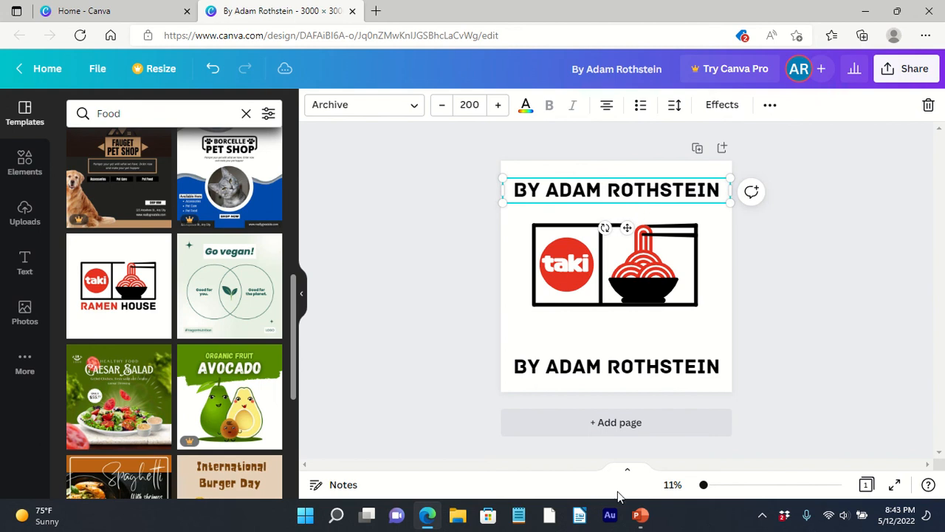
click(631, 376)
right_click(633, 376)
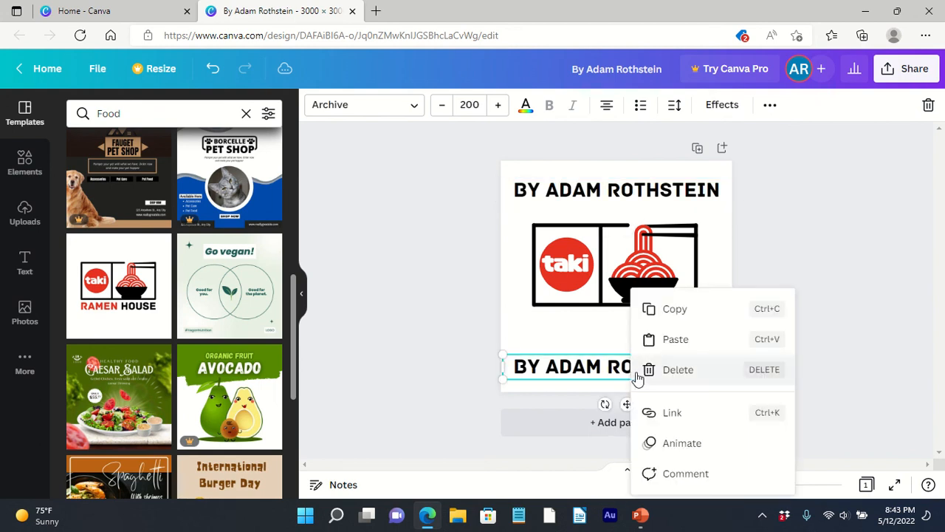
click(695, 309)
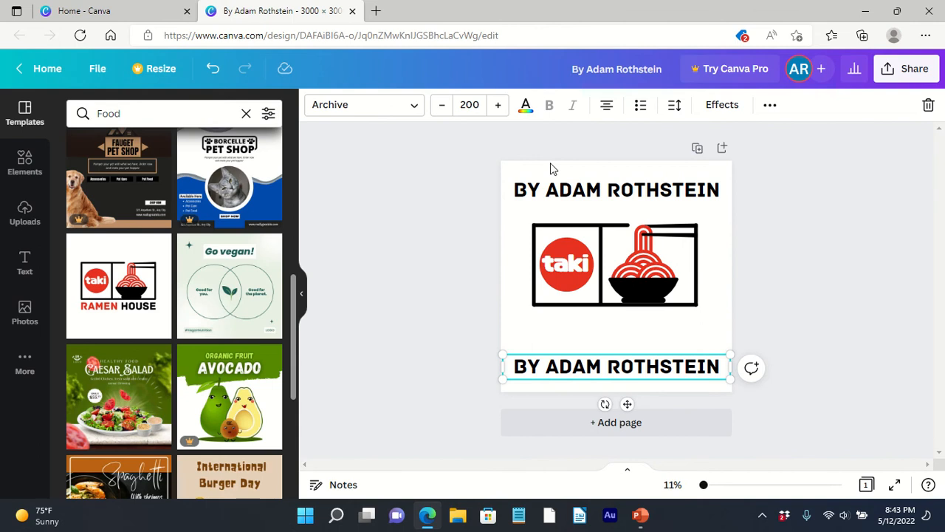
Step: Replace the top copy's wording with HOW TO MAKE RAMEN
click(585, 191)
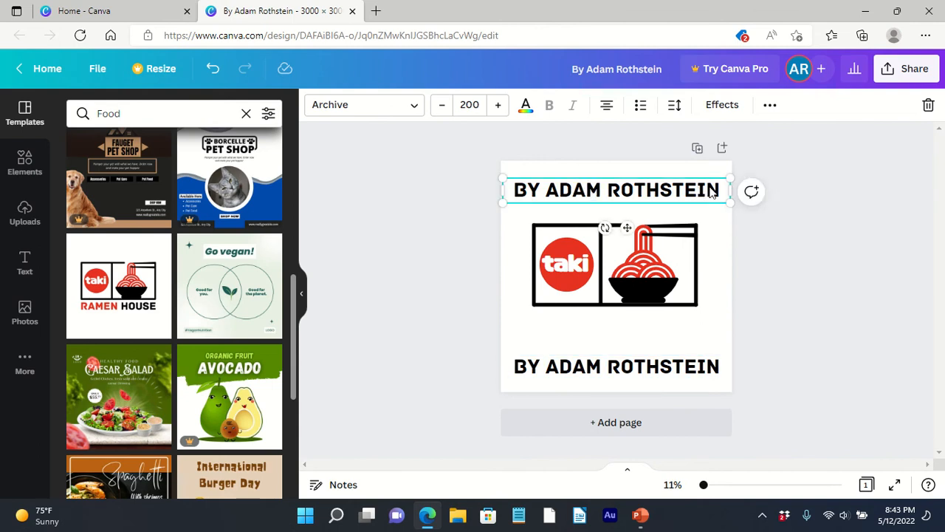
drag(717, 186, 519, 198)
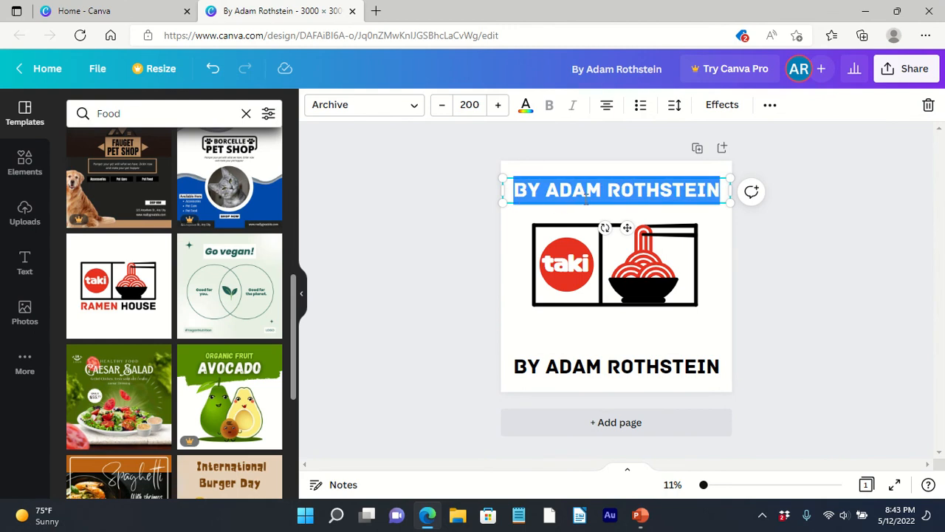
key(BackSpace)
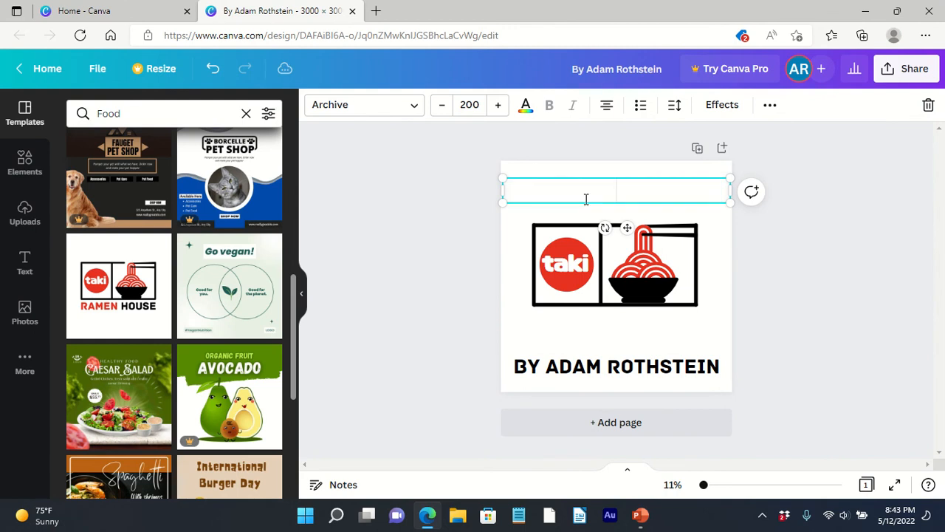
text(HOW TO)
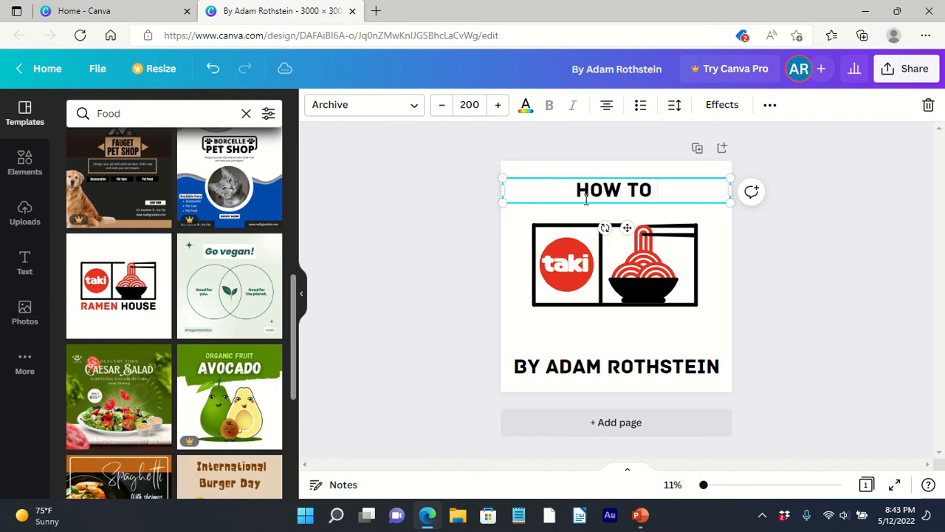
text( MAKE RAMEN)
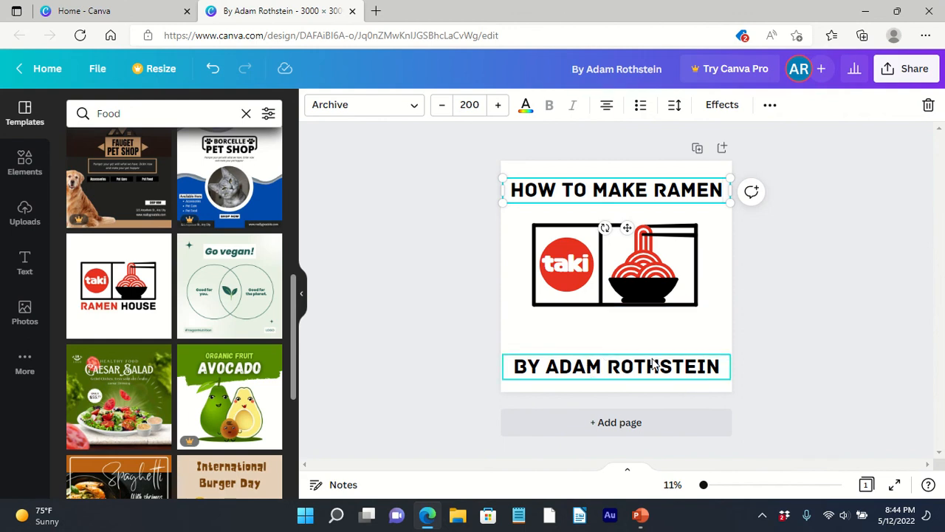
Step: Narrow the byline box, move it back onto the page, and break the name onto a new line
click(504, 362)
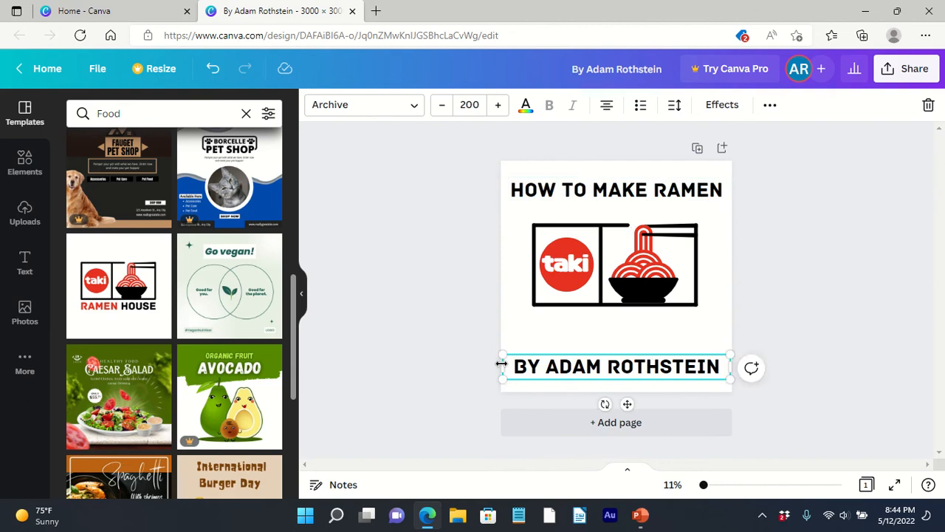
drag(505, 362, 610, 359)
drag(687, 372, 635, 349)
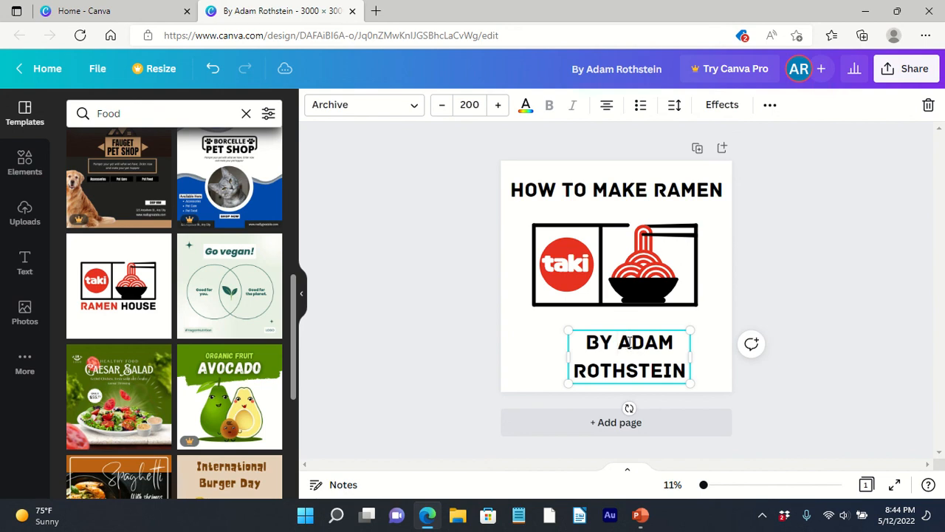
double_click(632, 357)
click(630, 351)
key(Return)
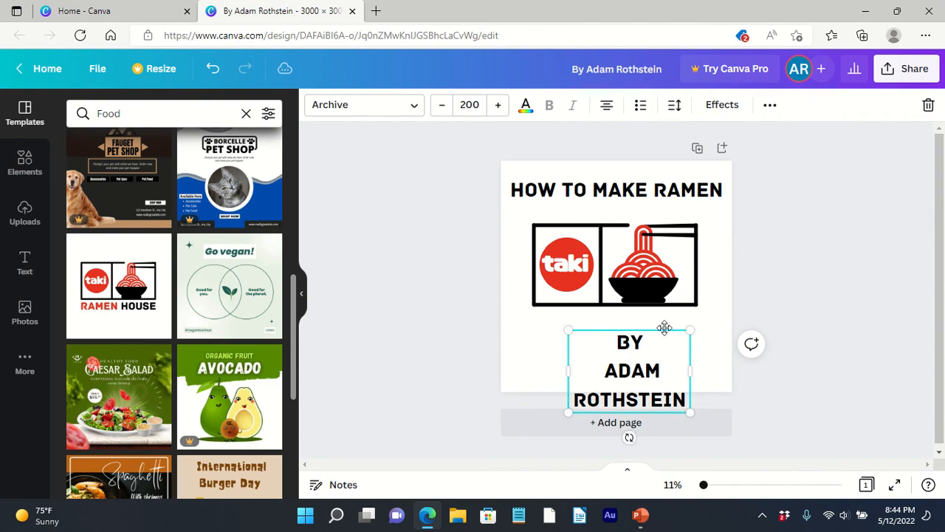
Step: Widen and reposition the byline box, undoing an extra blank line above BY
drag(660, 323, 651, 308)
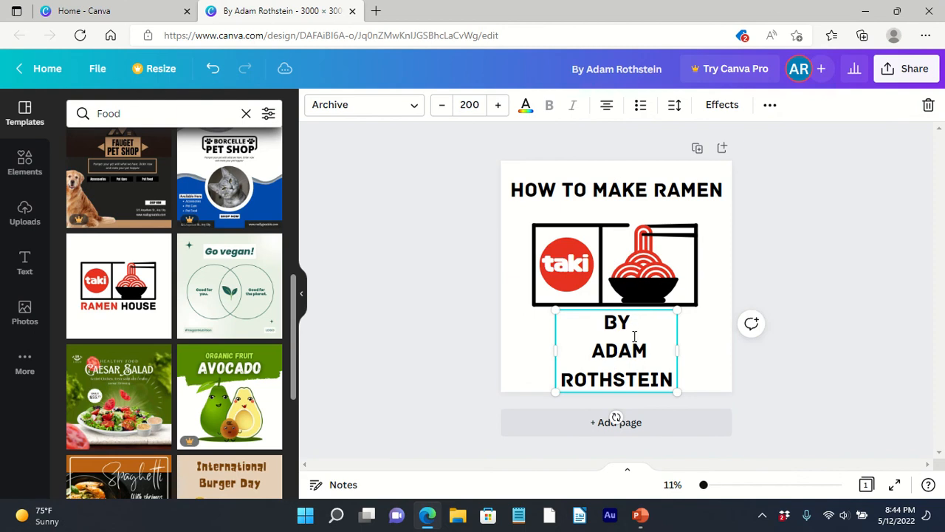
triple_click(649, 351)
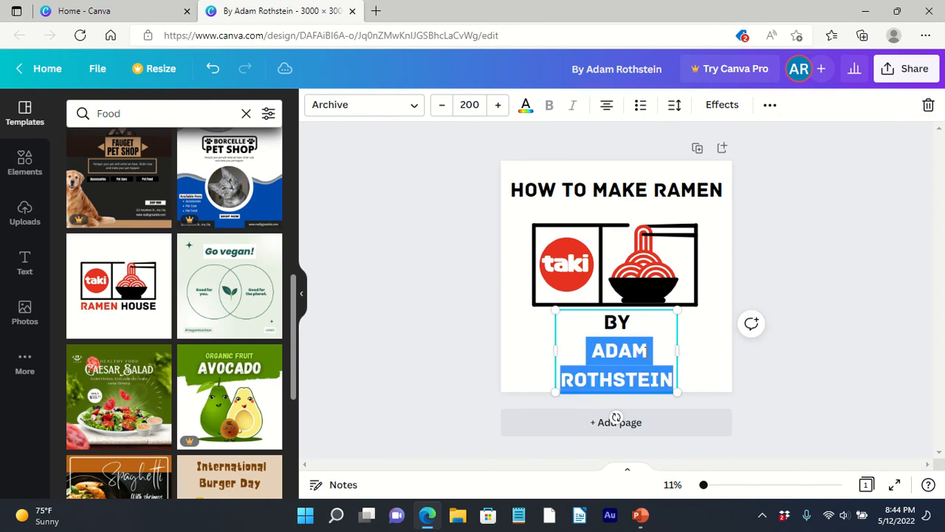
click(657, 353)
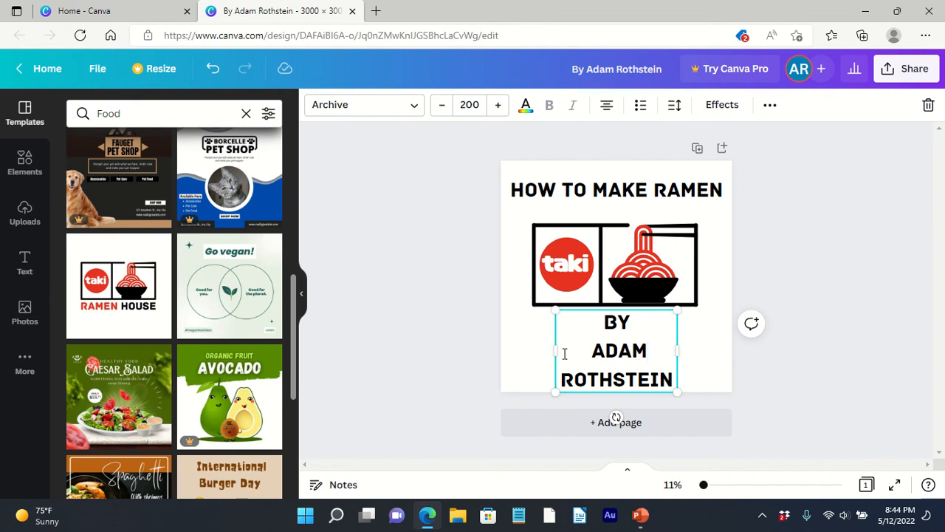
drag(556, 351, 472, 349)
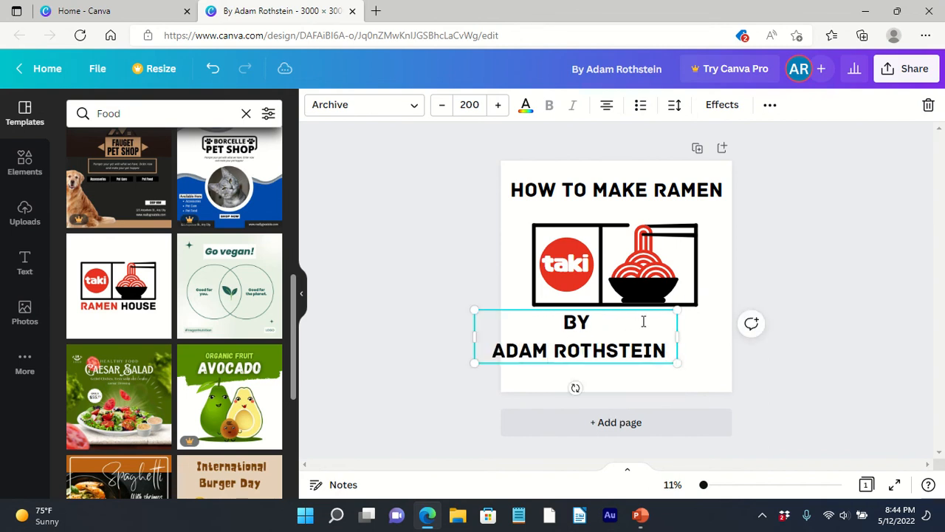
drag(650, 307, 681, 324)
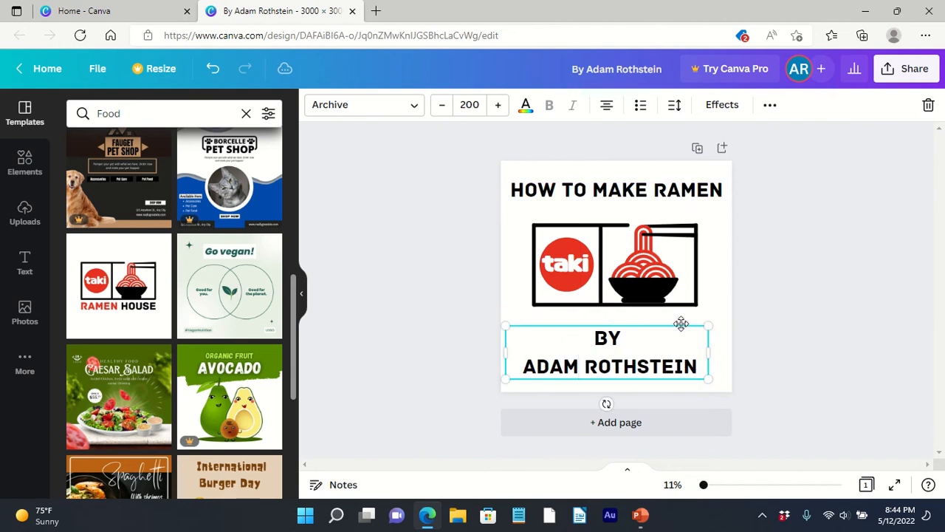
click(597, 338)
key(Return)
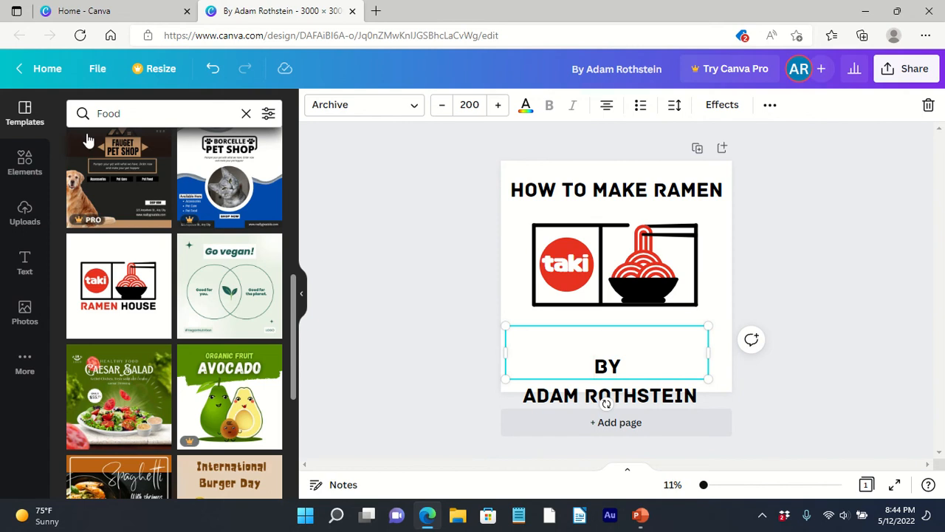
click(213, 68)
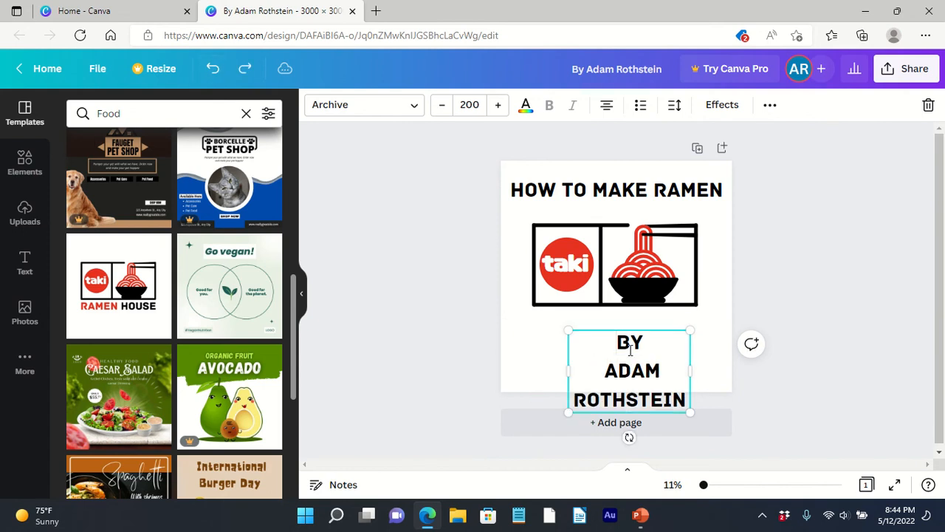
Step: Remove the byline's line breaks so it reads on one line, centred at the page bottom, then open Share
click(616, 376)
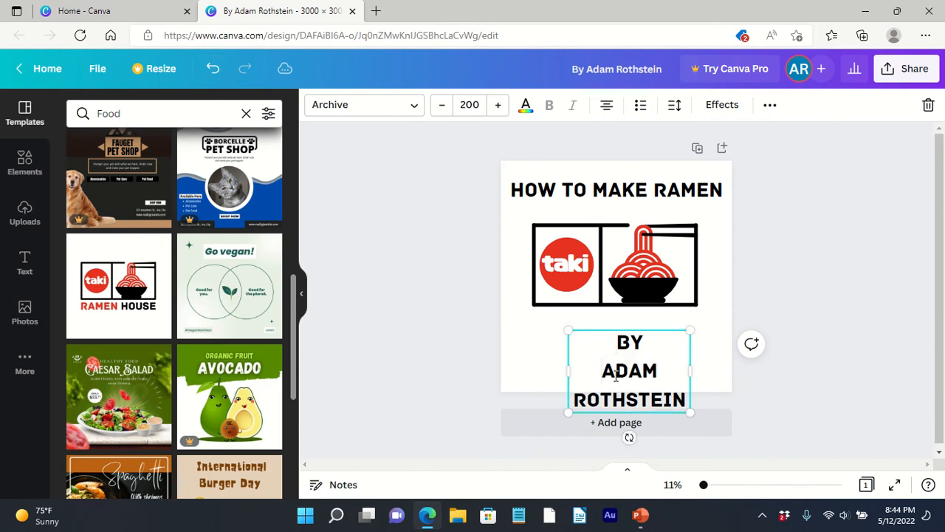
key(BackSpace)
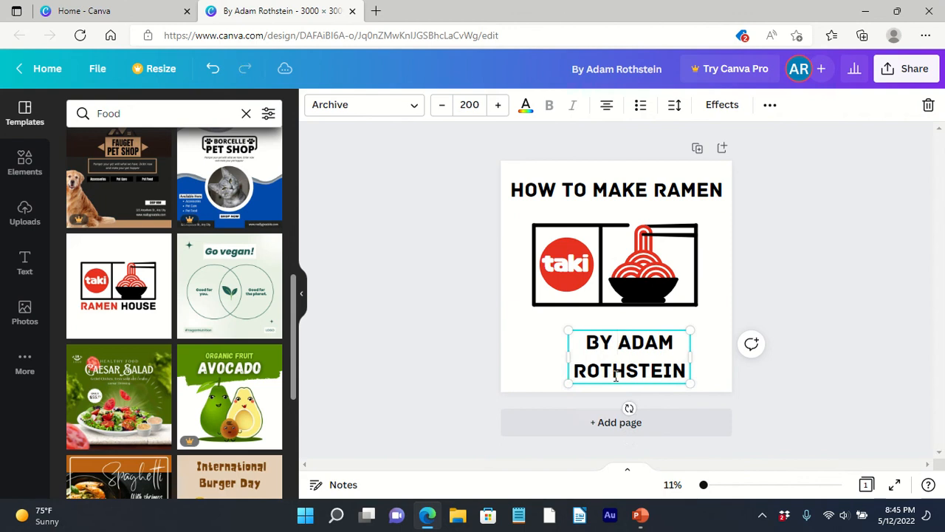
click(576, 373)
key(BackSpace)
drag(568, 357, 465, 356)
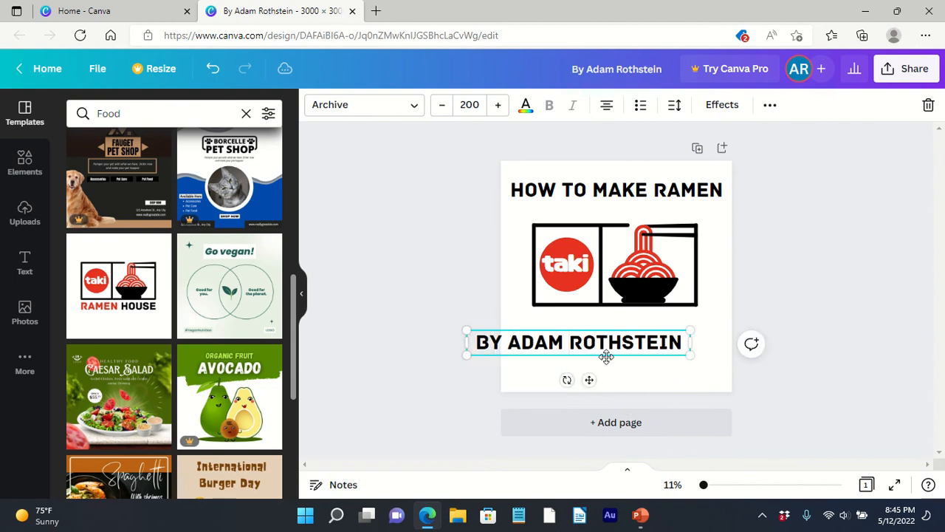
drag(608, 352, 644, 390)
click(740, 421)
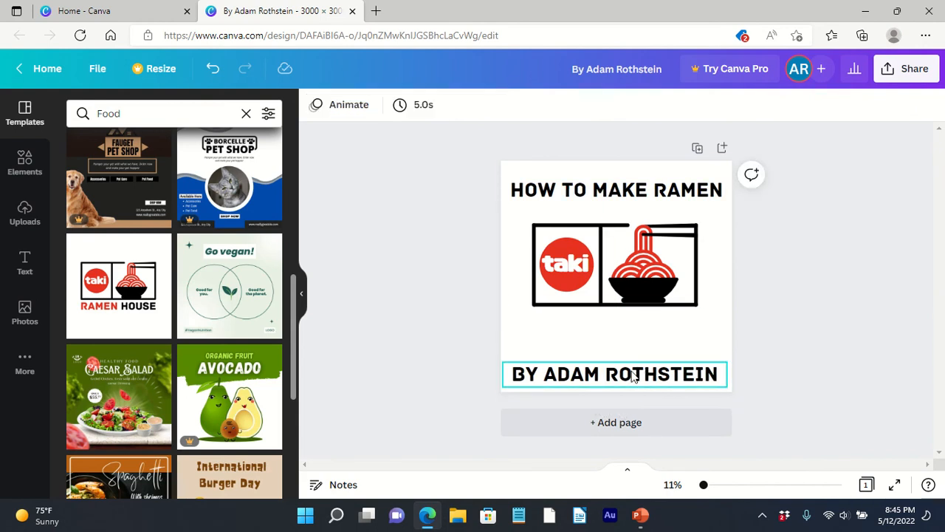
drag(637, 369, 633, 369)
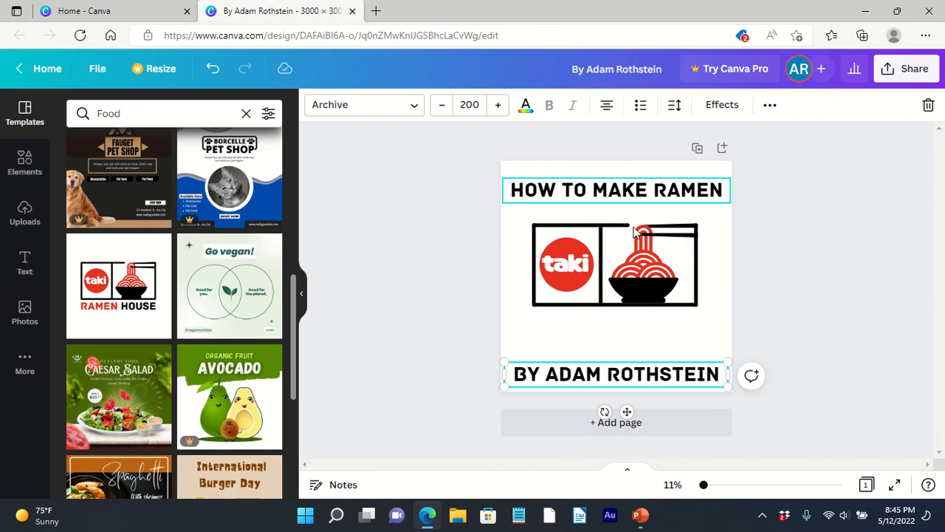
click(816, 227)
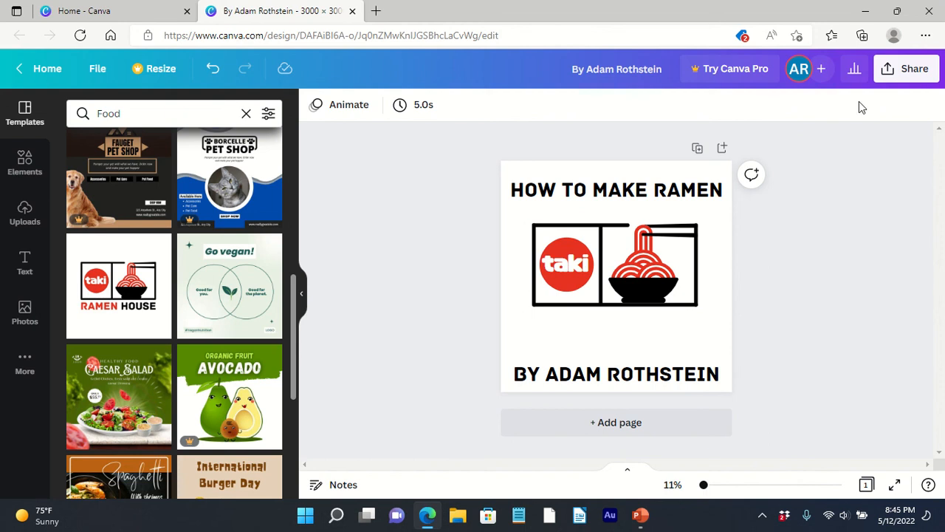
click(921, 81)
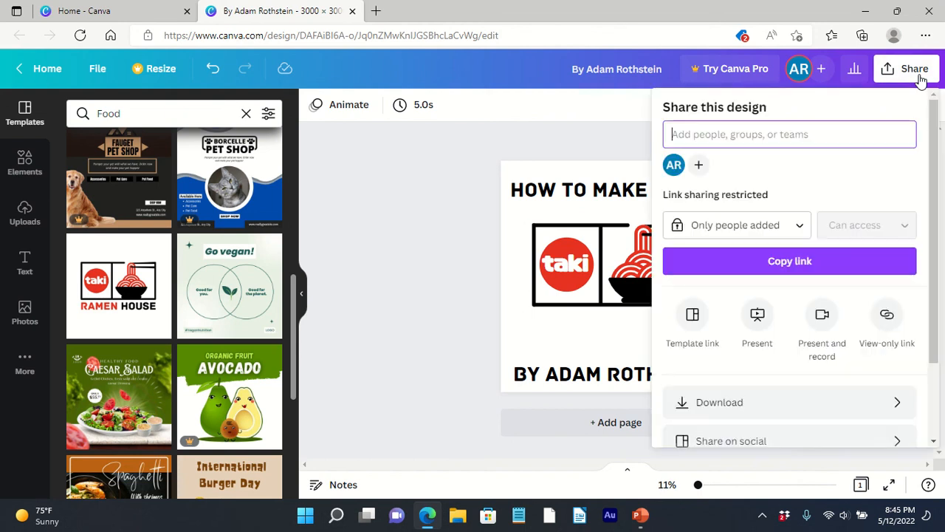
Step: Check the download settings, keeping PNG as the file format
click(780, 404)
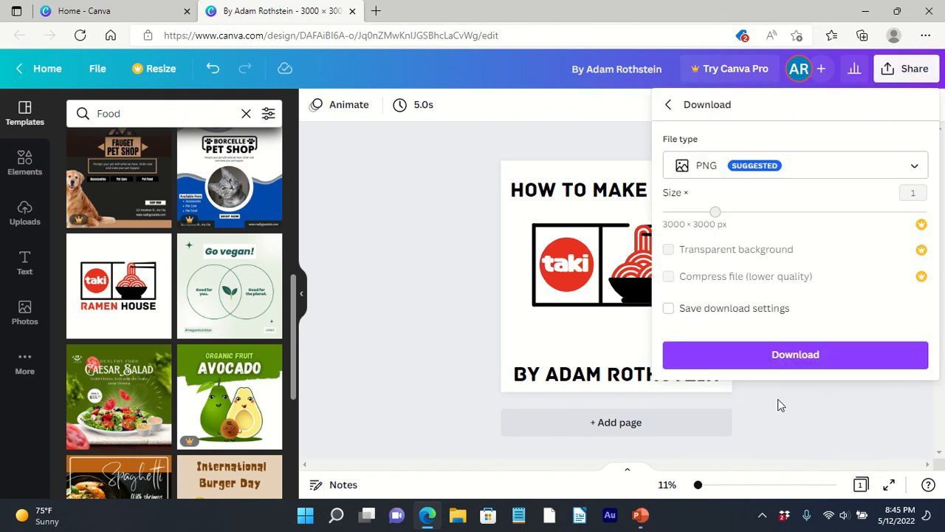
click(813, 171)
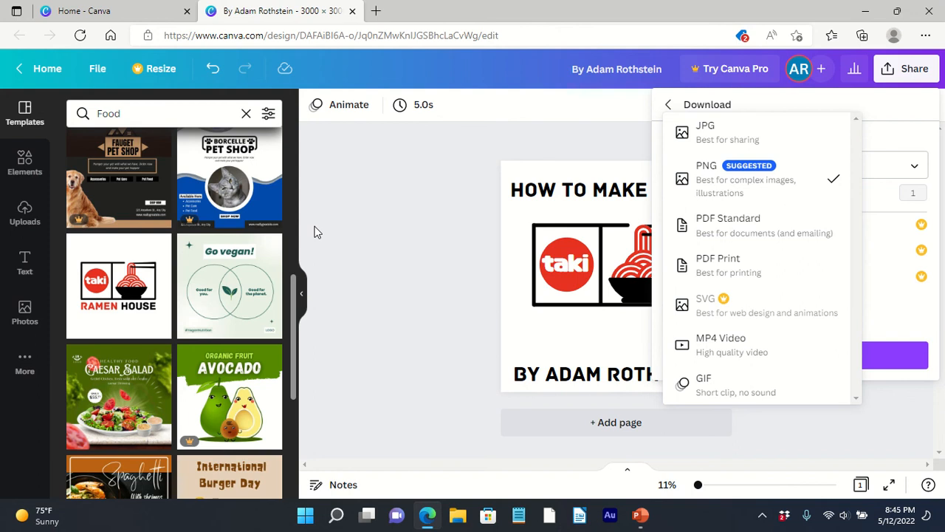
click(471, 142)
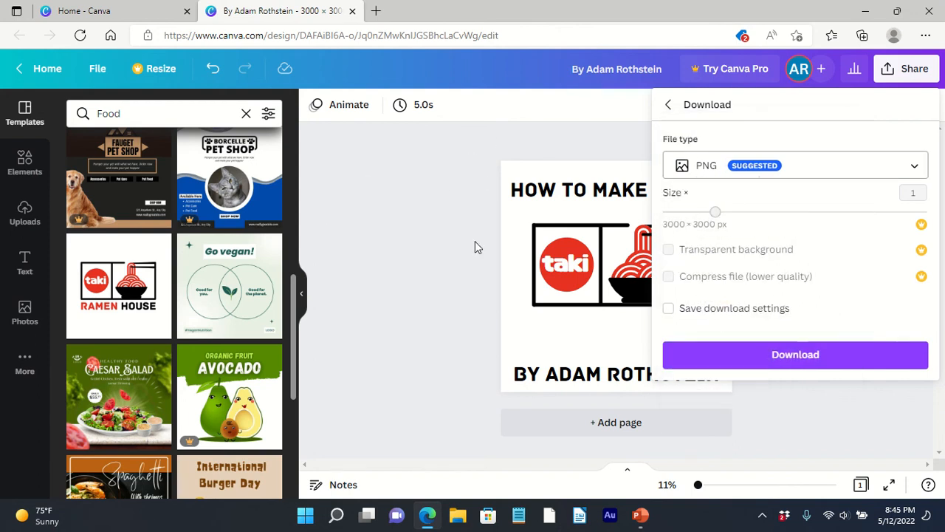
click(559, 152)
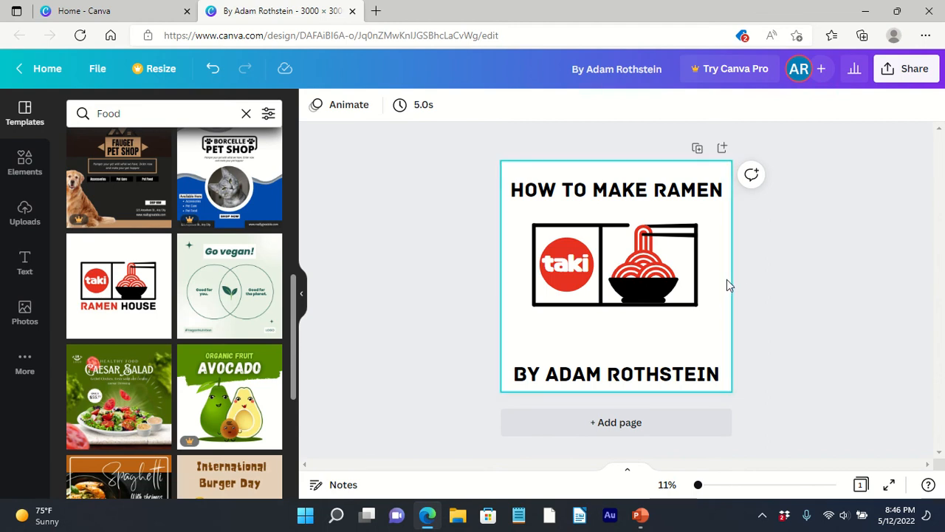
Step: Download the ramen design as a PNG image
click(907, 69)
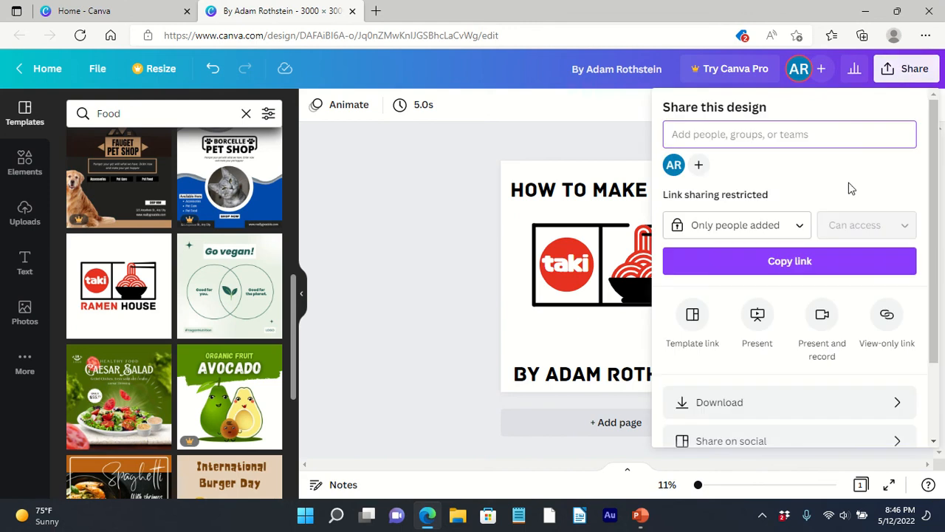
click(778, 405)
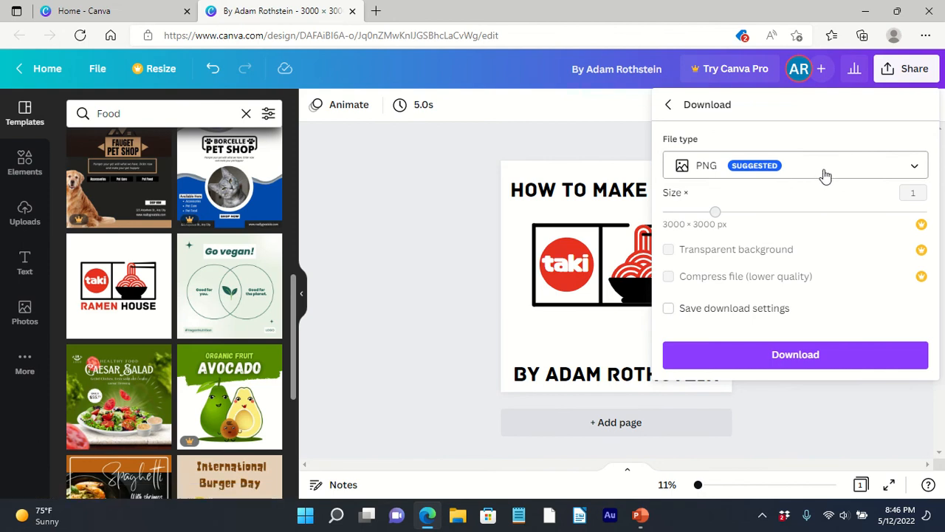
click(830, 356)
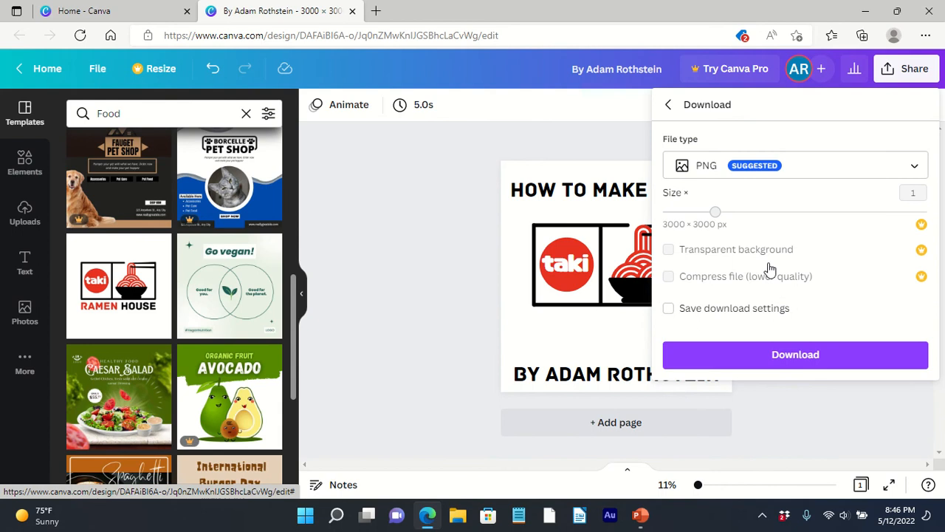
click(757, 363)
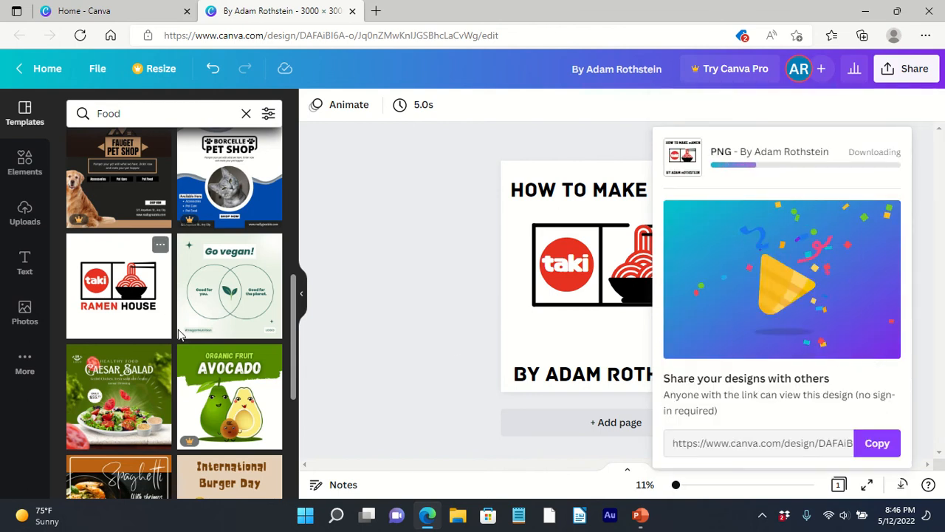
scroll(161, 313, up, 4)
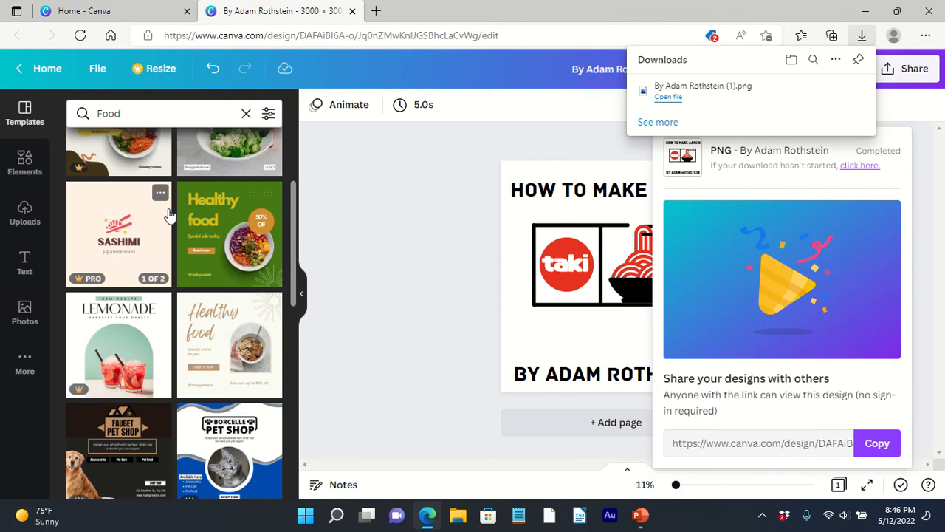
Step: Show the Uploads panel and scroll through the previously uploaded images
click(26, 213)
scroll(167, 323, down, 10)
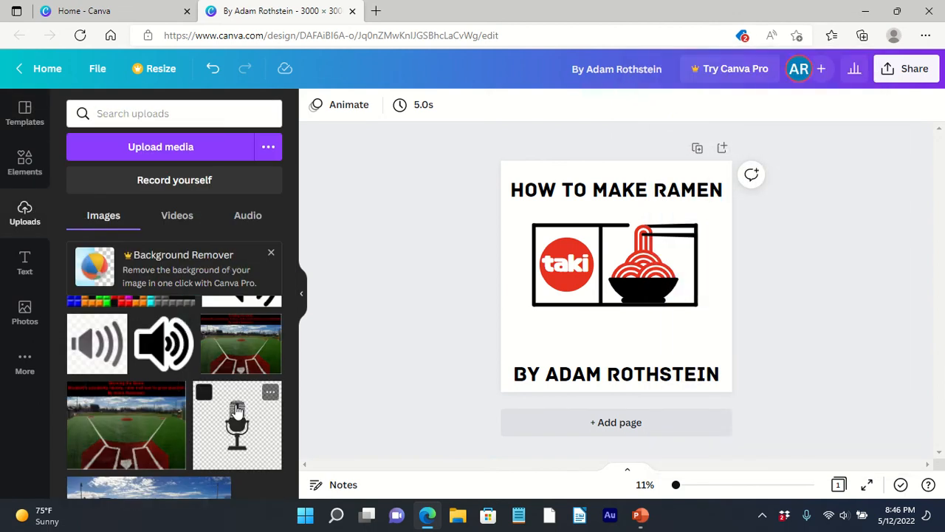
scroll(159, 417, up, 3)
scroll(159, 417, up, 10)
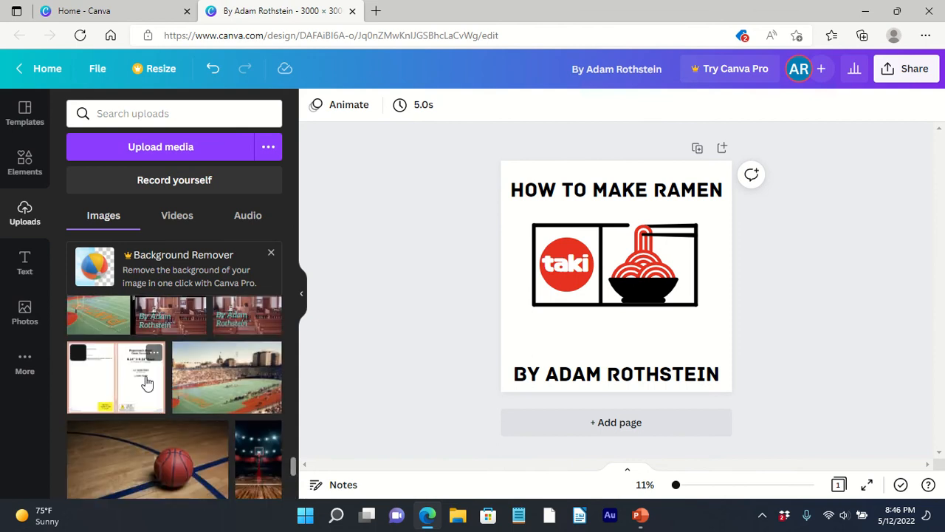
scroll(223, 385, up, 10)
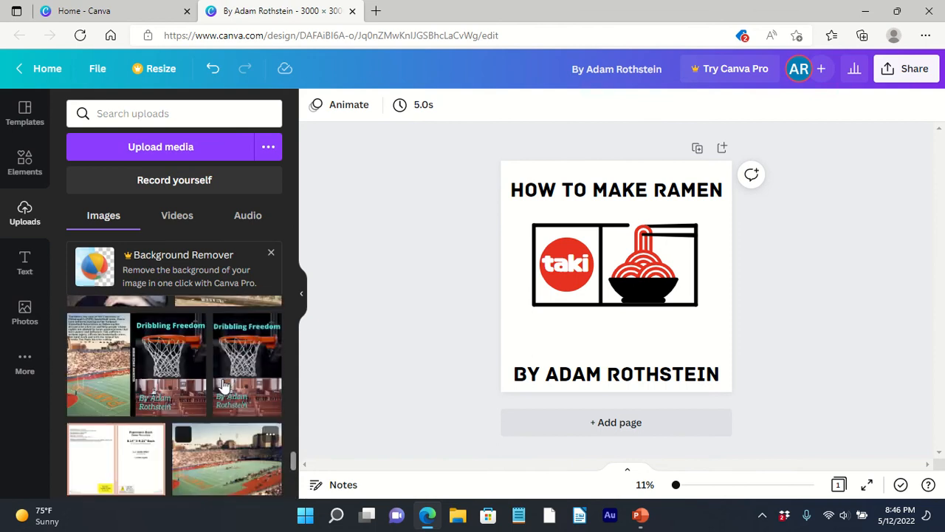
scroll(224, 385, up, 10)
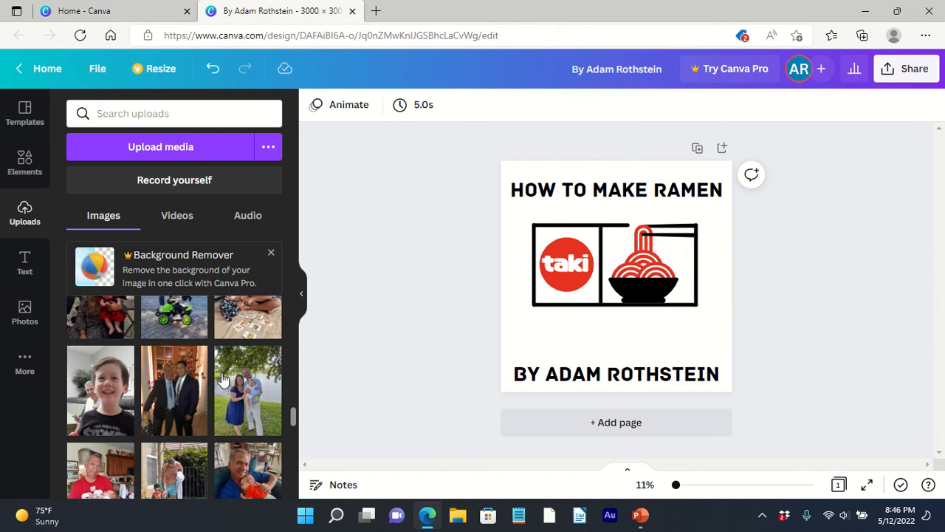
scroll(219, 350, down, 1)
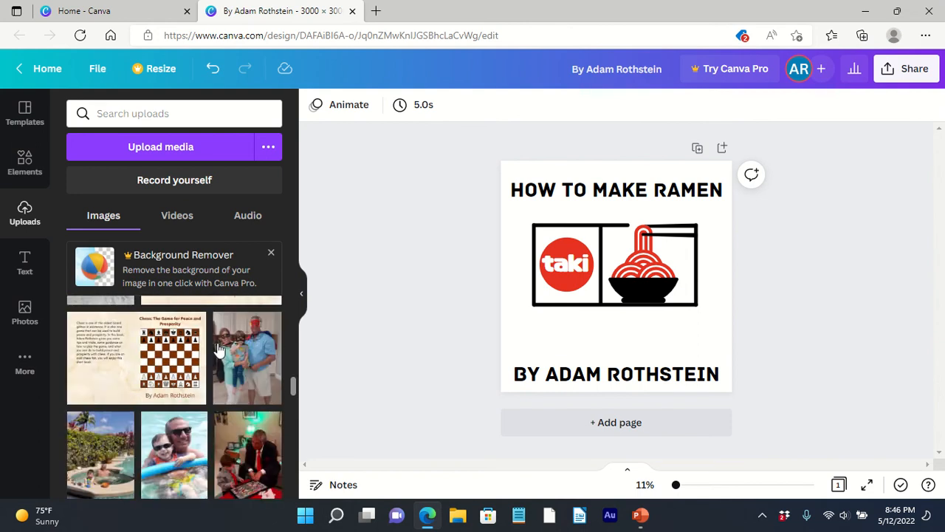
scroll(218, 350, up, 4)
scroll(219, 350, down, 3)
scroll(219, 350, up, 6)
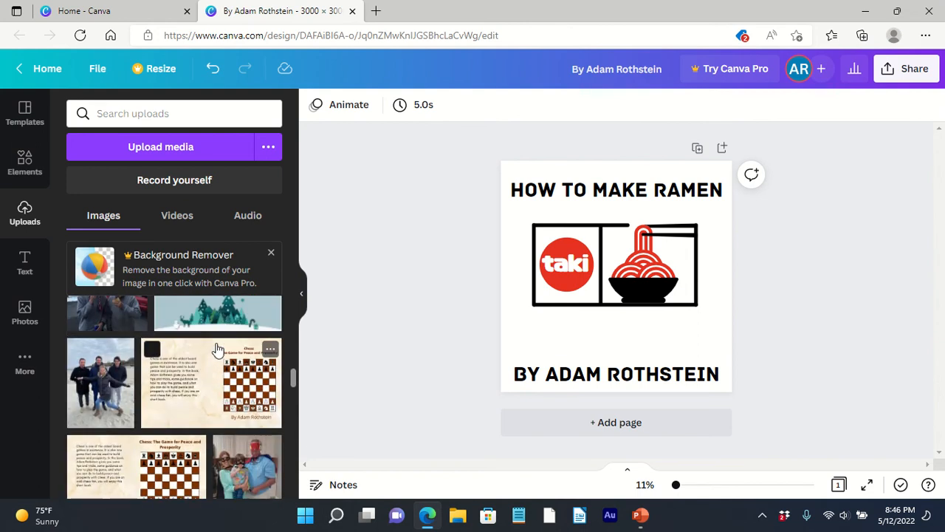
scroll(225, 348, down, 2)
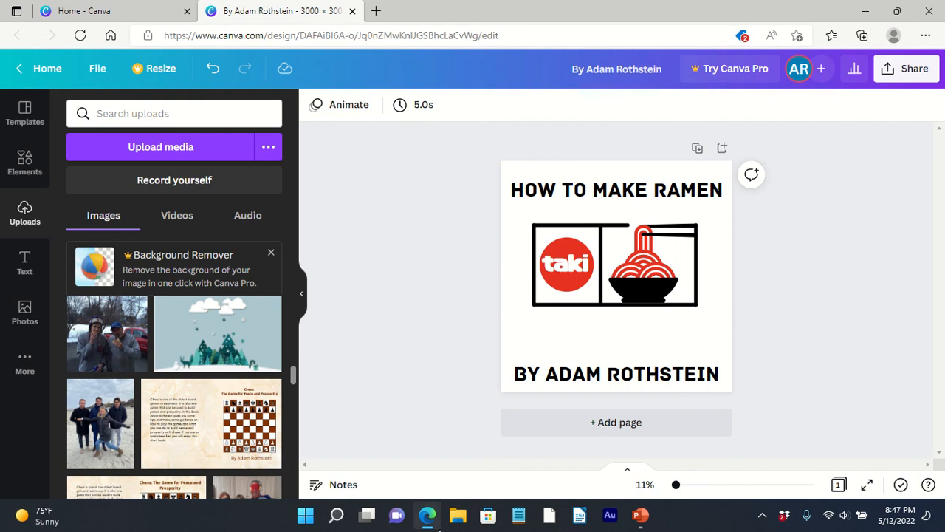
click(458, 514)
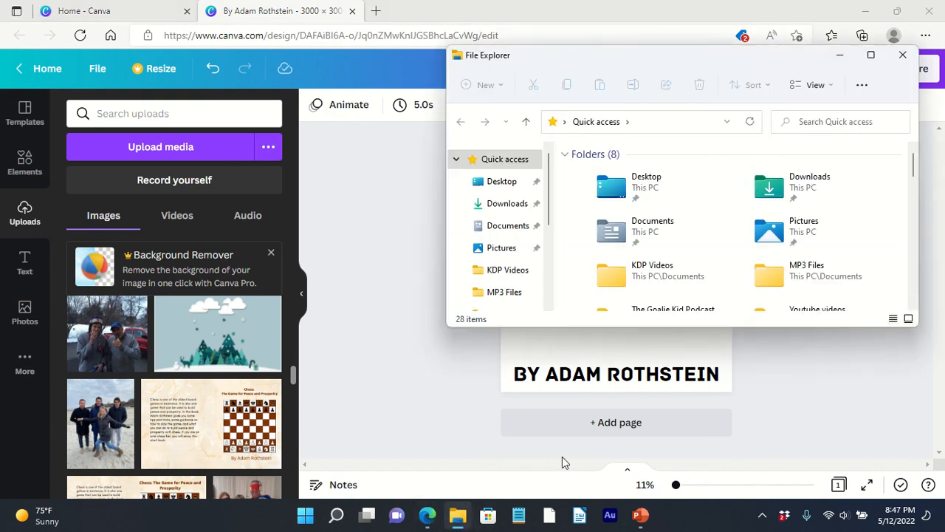
scroll(655, 249, down, 5)
scroll(656, 249, up, 3)
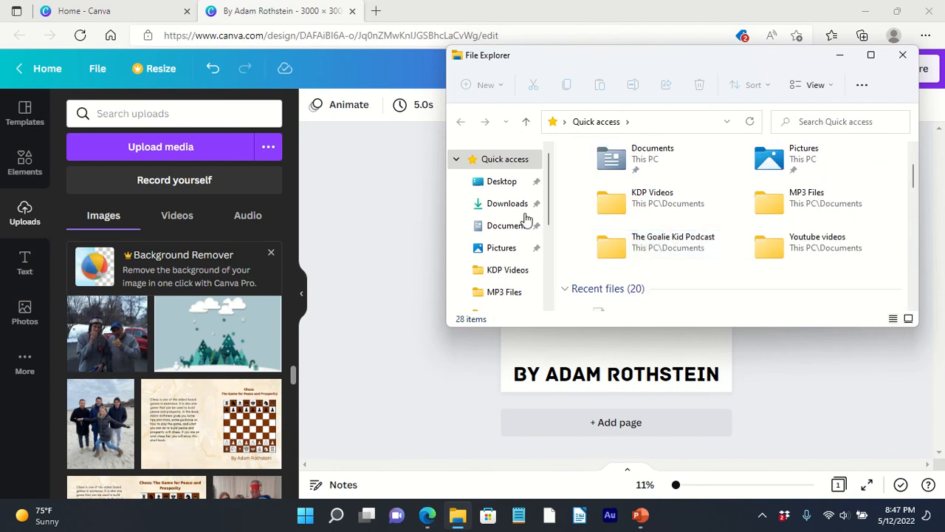
click(513, 206)
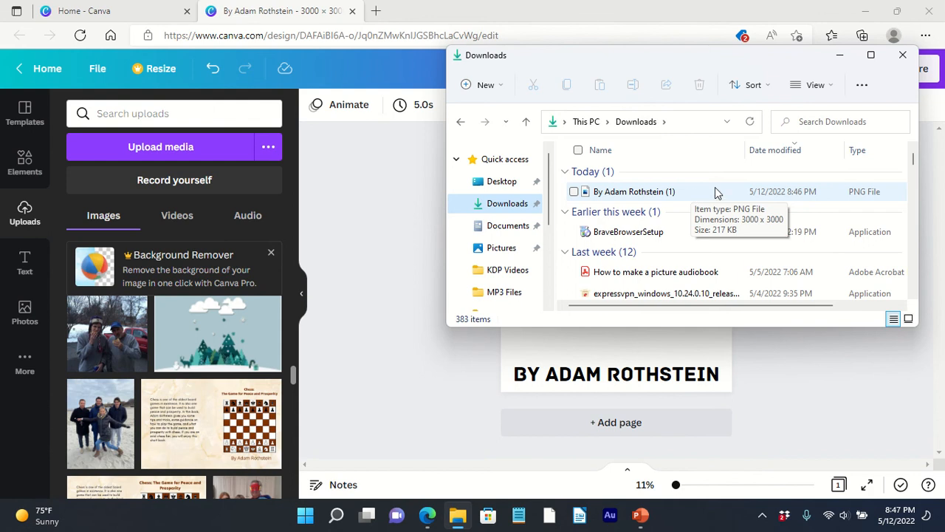
click(678, 192)
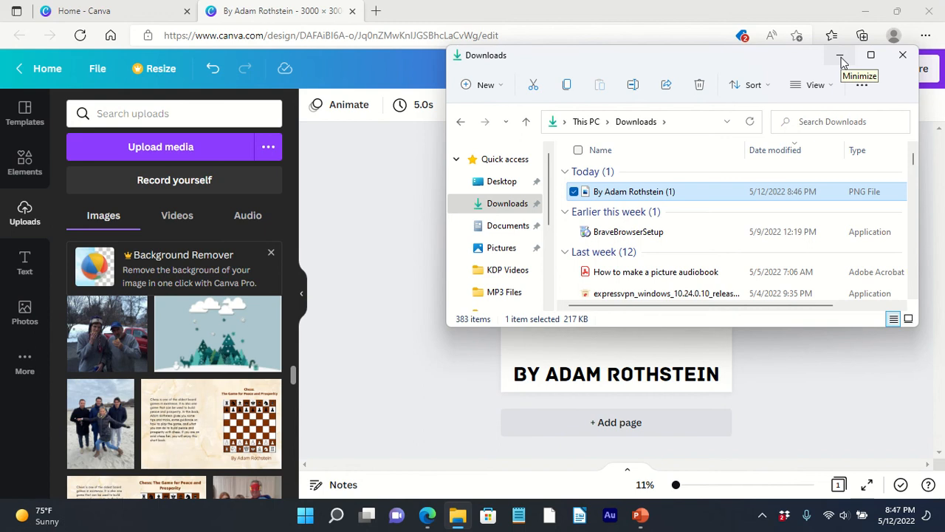
click(840, 57)
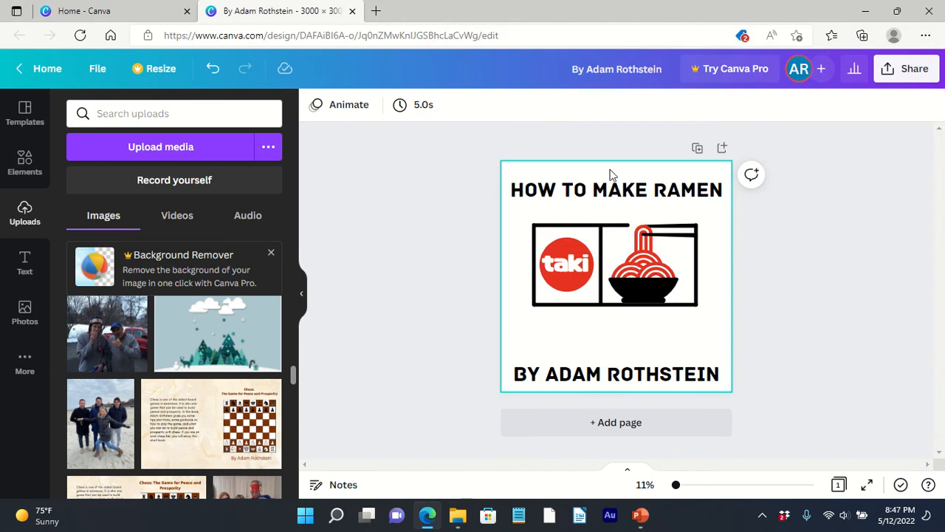
Step: Create a new 3000 × 3000 px design from Home and browse templates for 'Swords'
click(158, 14)
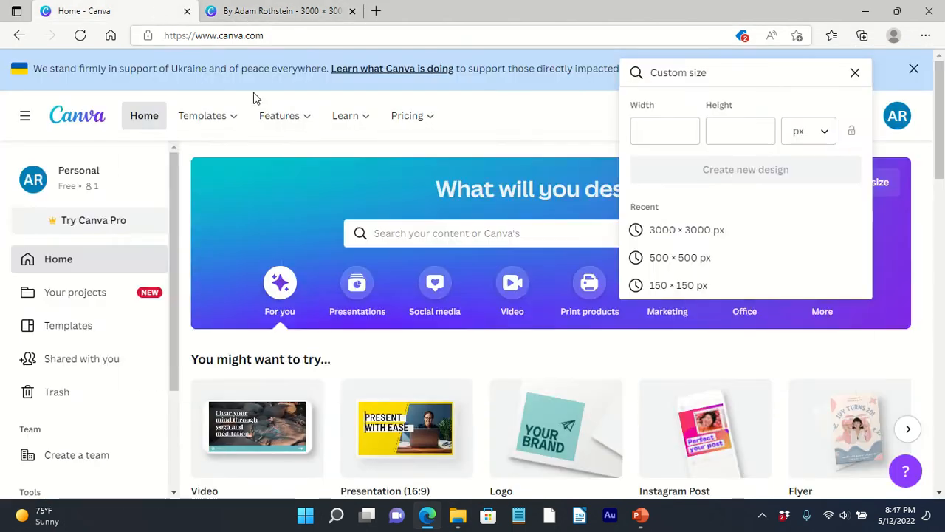
click(708, 233)
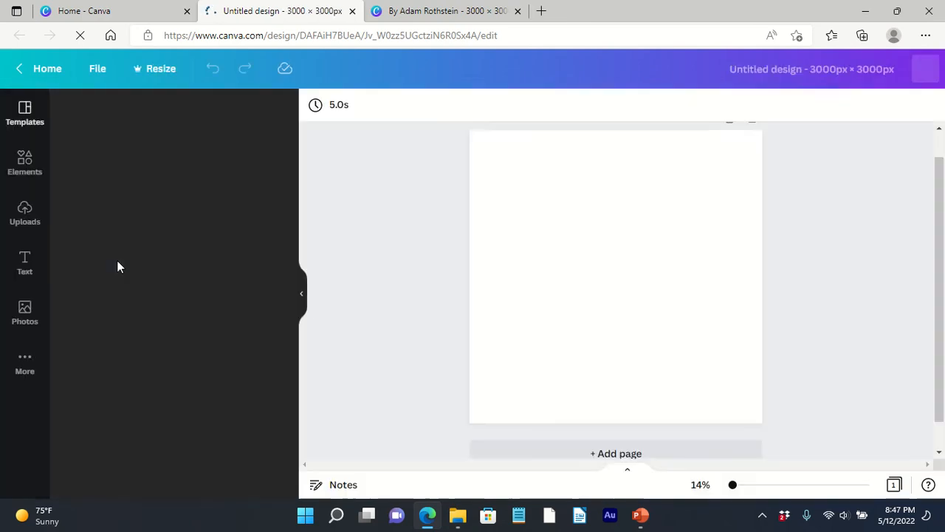
click(140, 114)
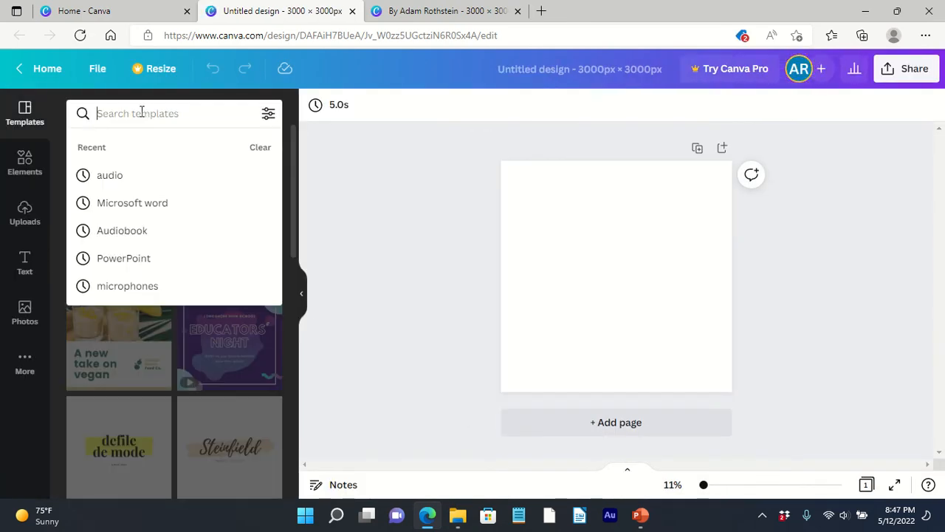
text(Swords)
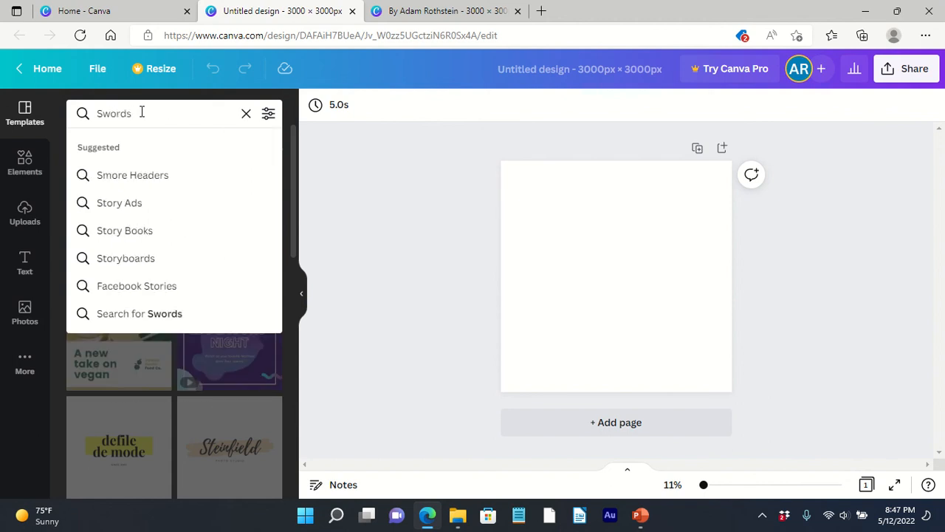
key(Return)
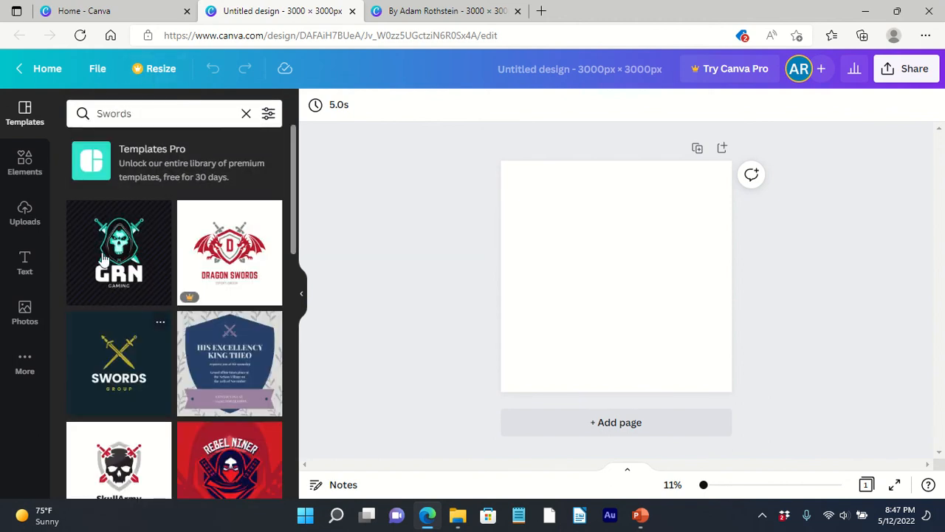
scroll(186, 289, down, 1)
scroll(182, 296, down, 1)
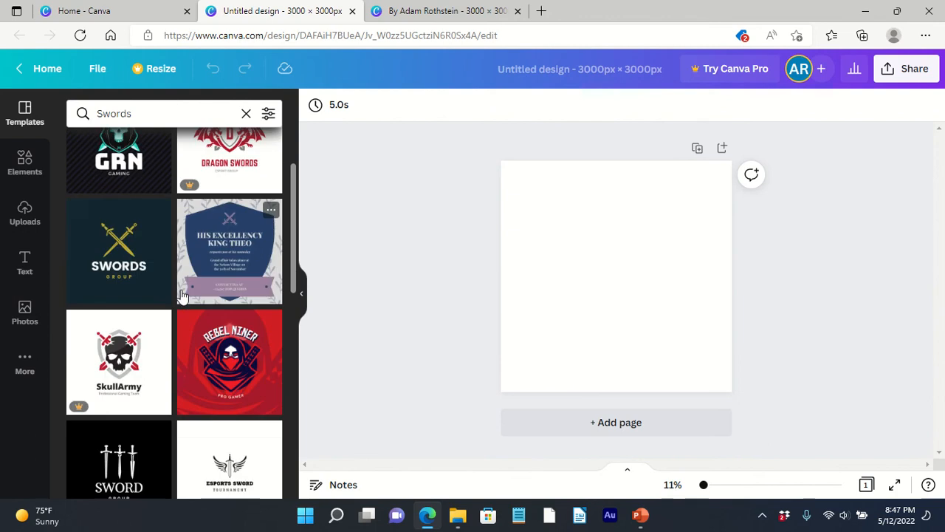
scroll(184, 288, up, 1)
scroll(141, 288, down, 3)
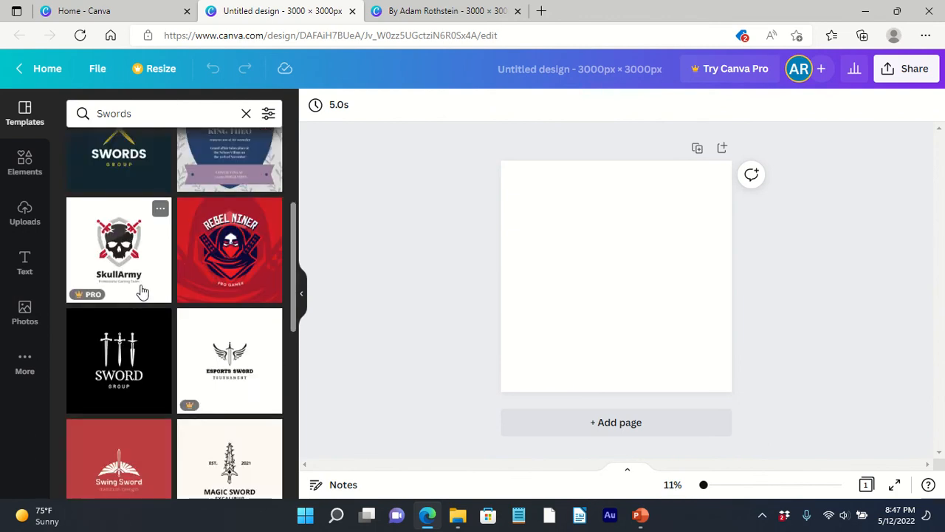
scroll(148, 288, up, 2)
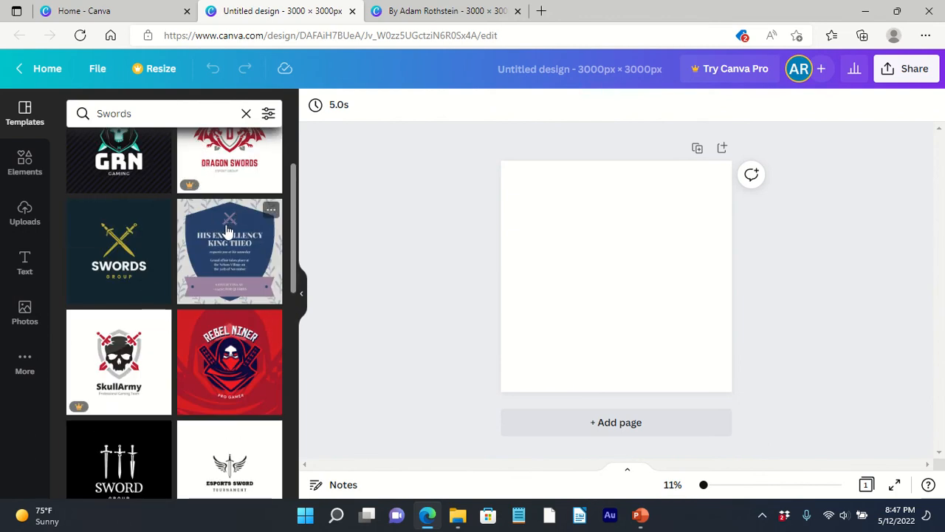
scroll(196, 232, up, 1)
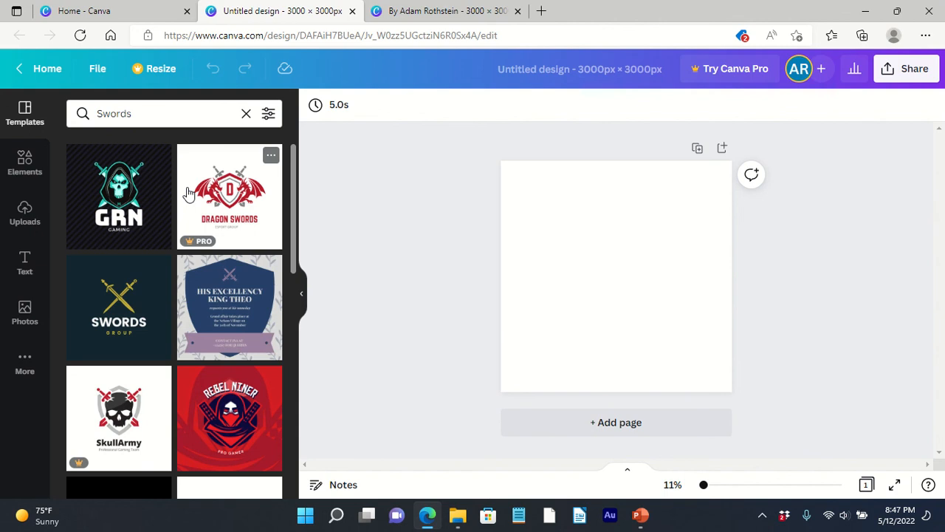
scroll(195, 222, down, 6)
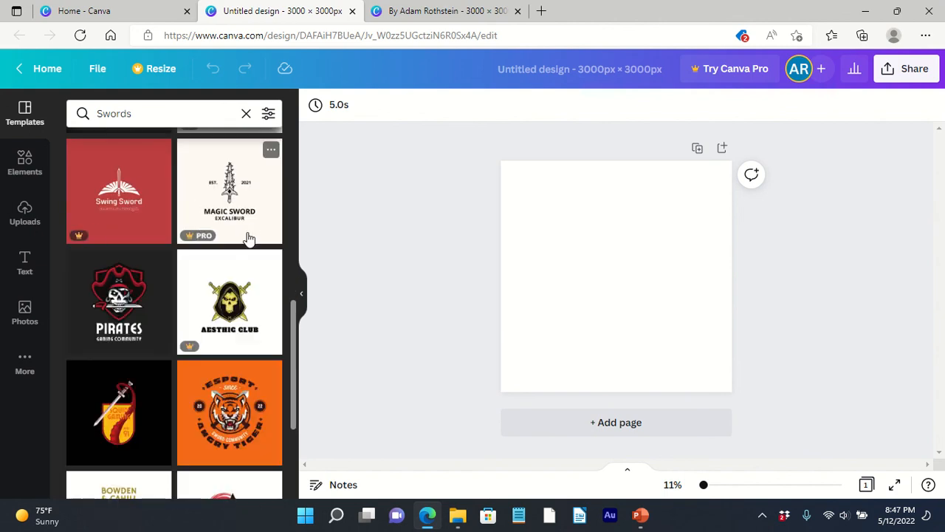
scroll(244, 243, down, 4)
scroll(242, 251, down, 3)
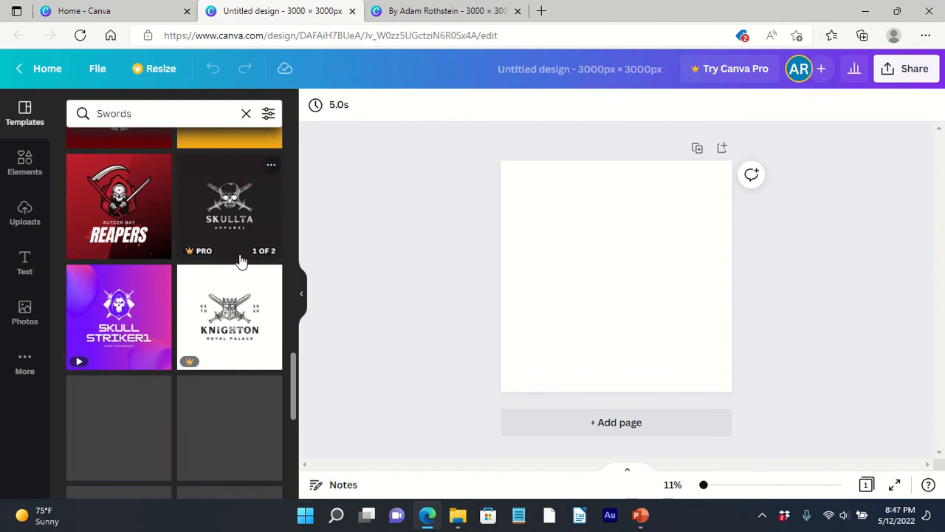
scroll(240, 255, up, 15)
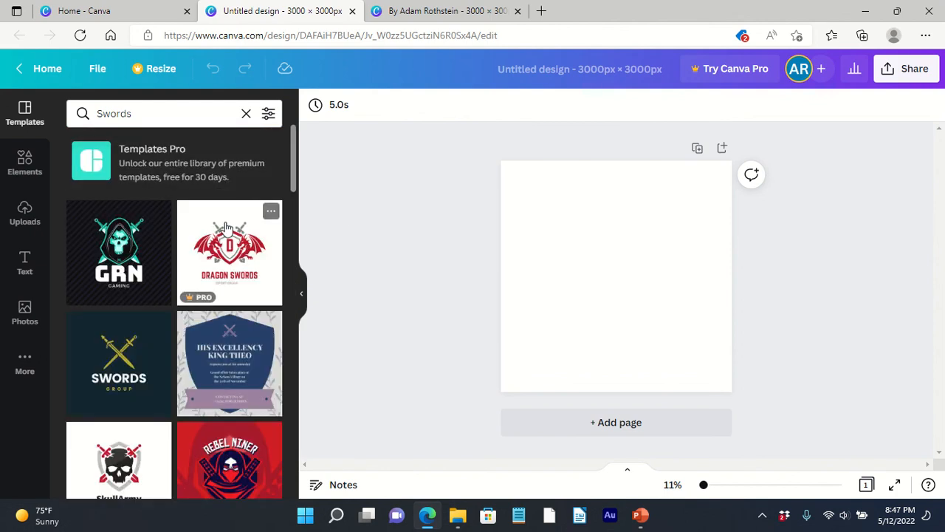
scroll(239, 221, down, 5)
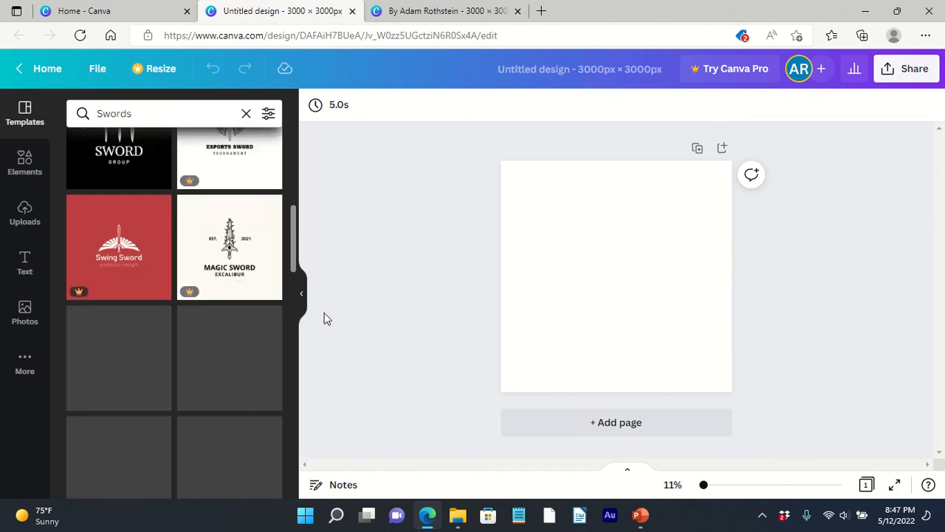
scroll(229, 352, down, 10)
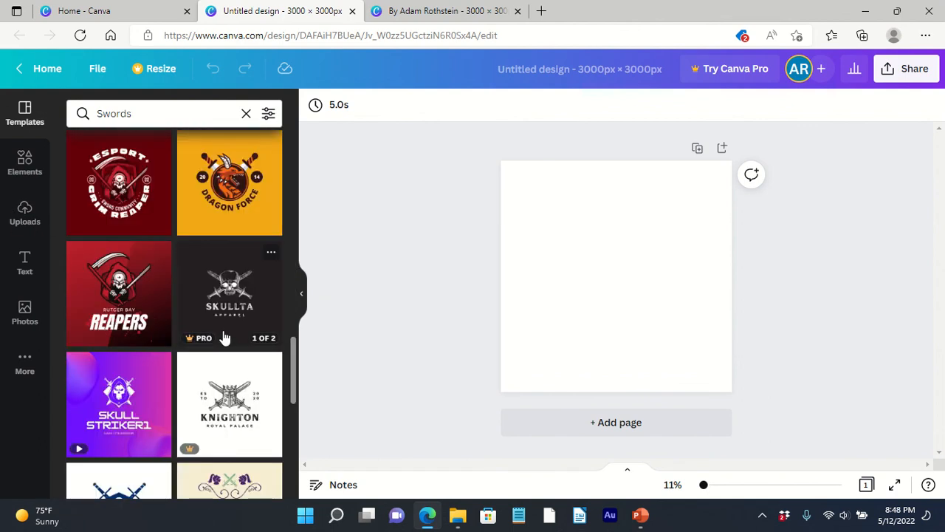
scroll(225, 338, up, 15)
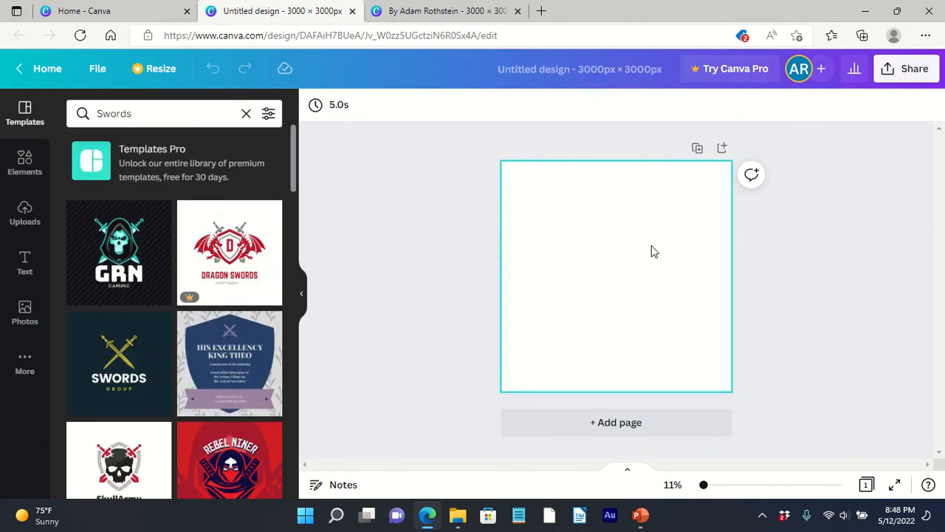
Step: Set the page background colour to Dark Gray #545454
click(652, 252)
click(316, 108)
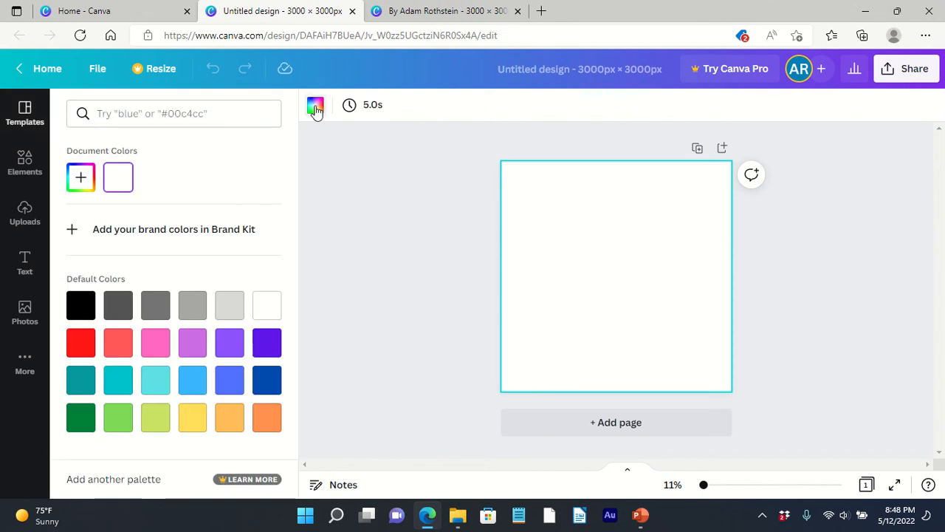
click(118, 306)
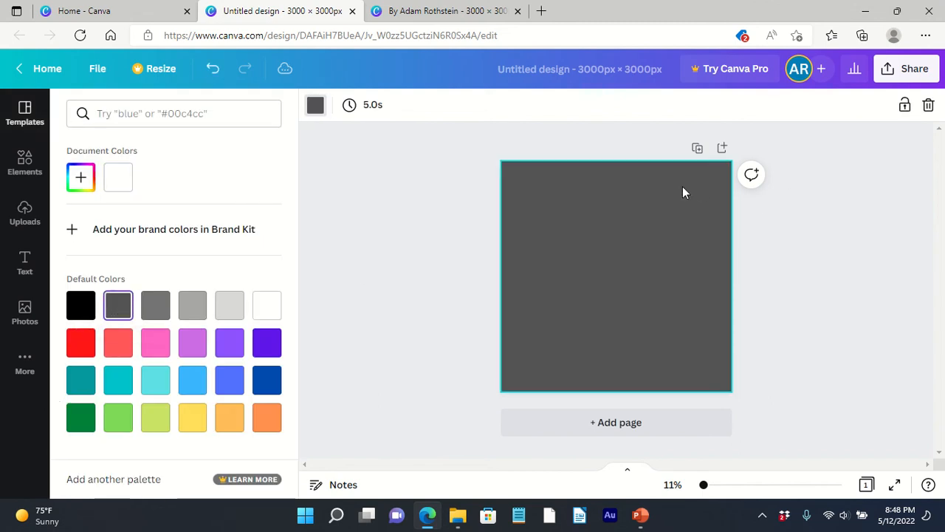
click(28, 166)
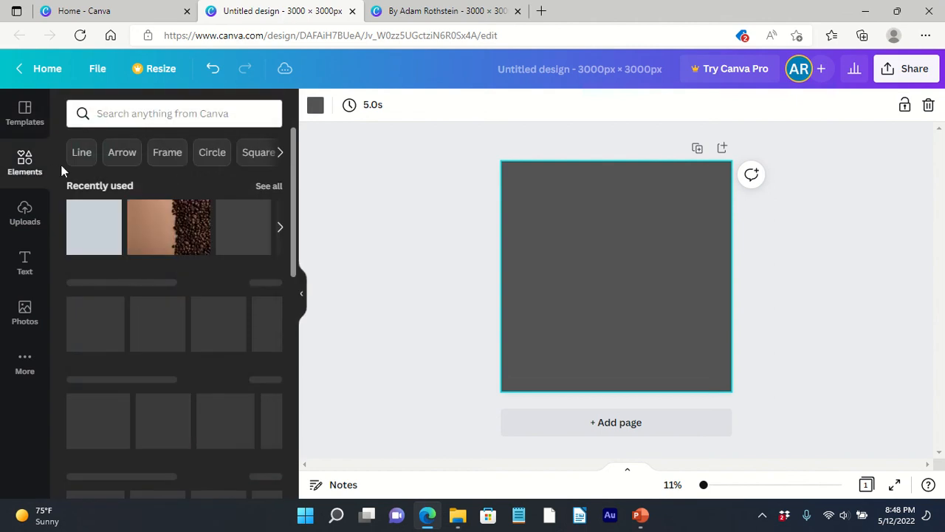
scroll(165, 229, down, 1)
scroll(166, 226, up, 1)
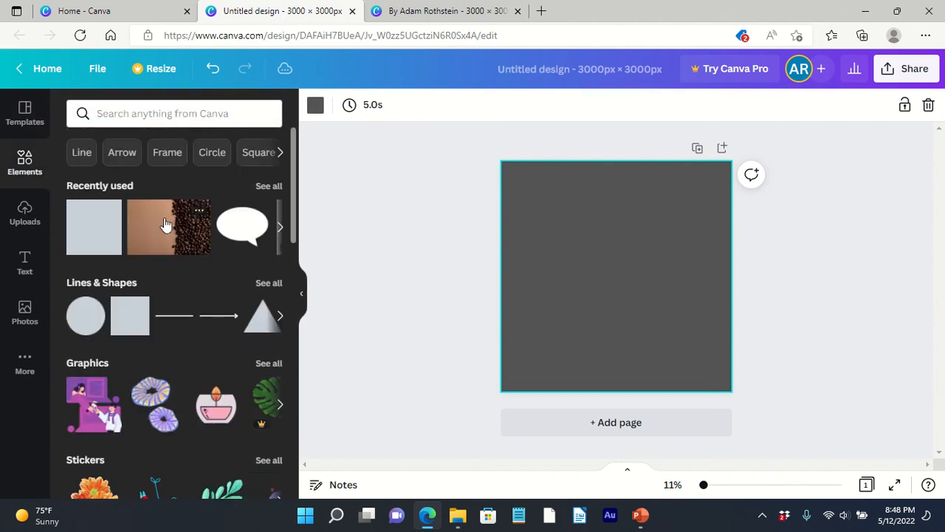
scroll(175, 242, down, 3)
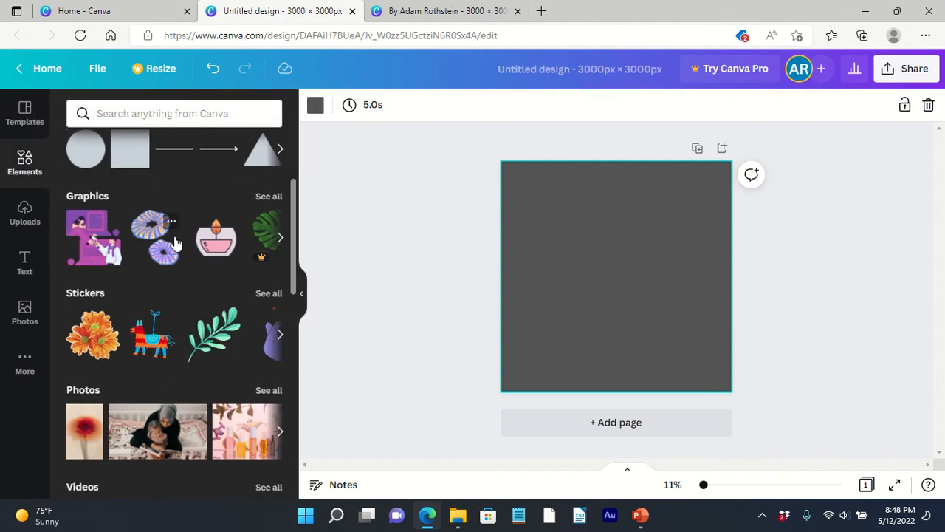
scroll(177, 247, down, 4)
scroll(181, 253, up, 3)
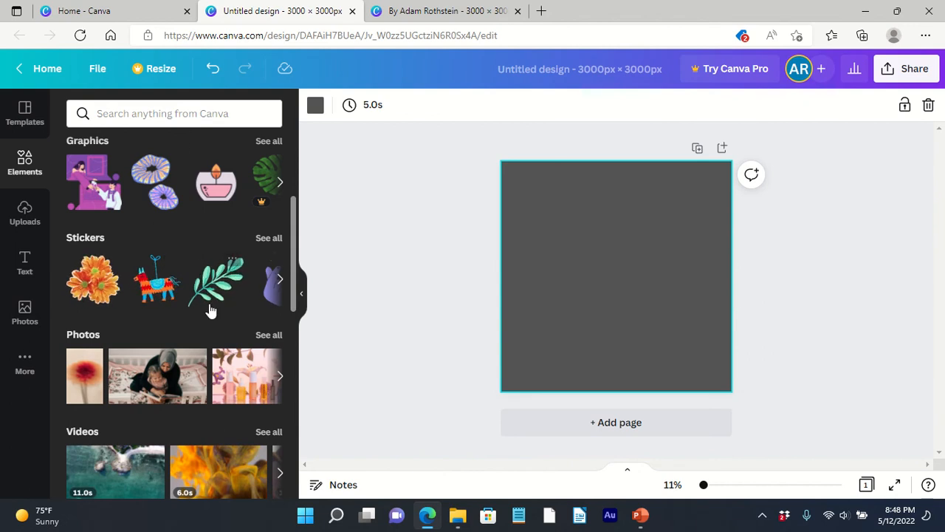
scroll(166, 283, down, 3)
scroll(167, 285, up, 5)
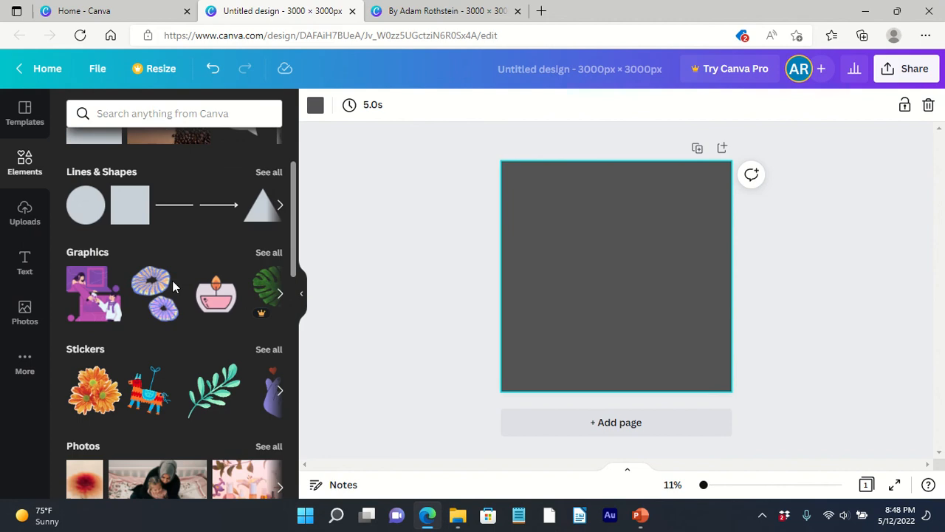
scroll(172, 280, up, 2)
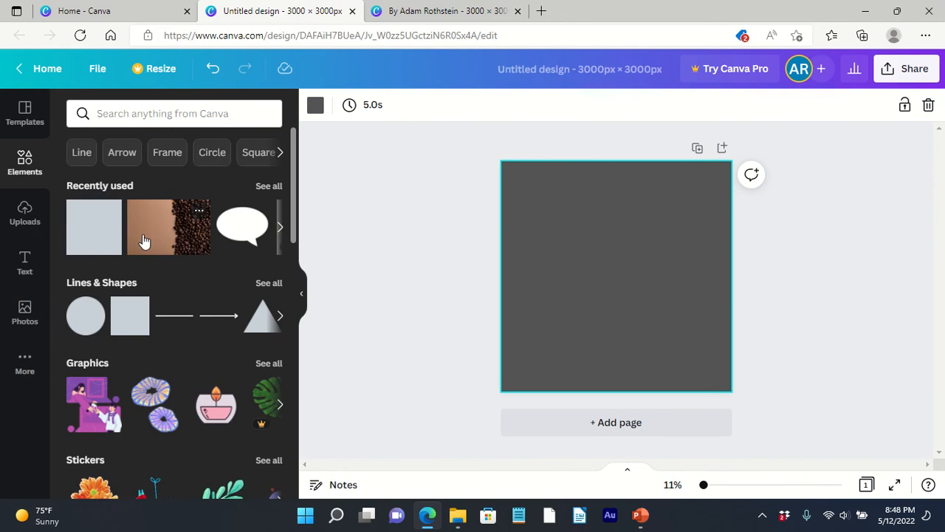
scroll(170, 296, down, 4)
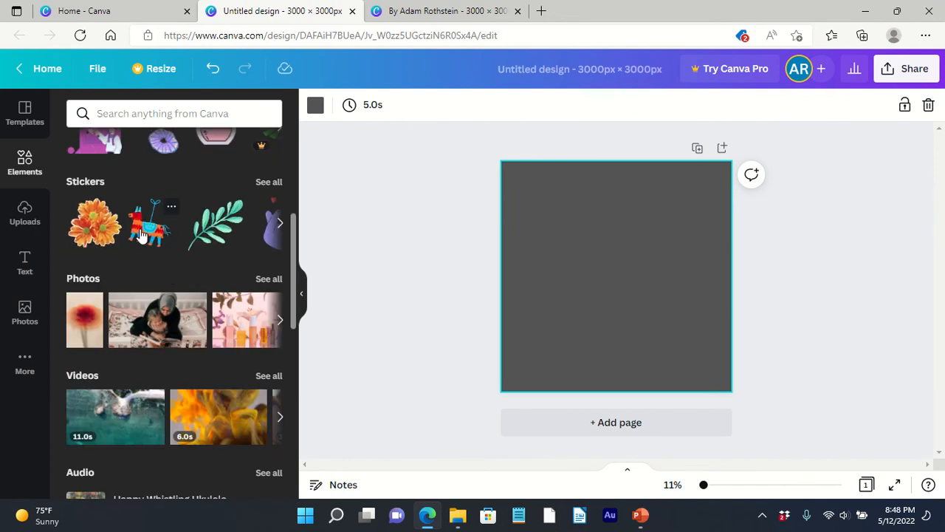
scroll(148, 244, up, 4)
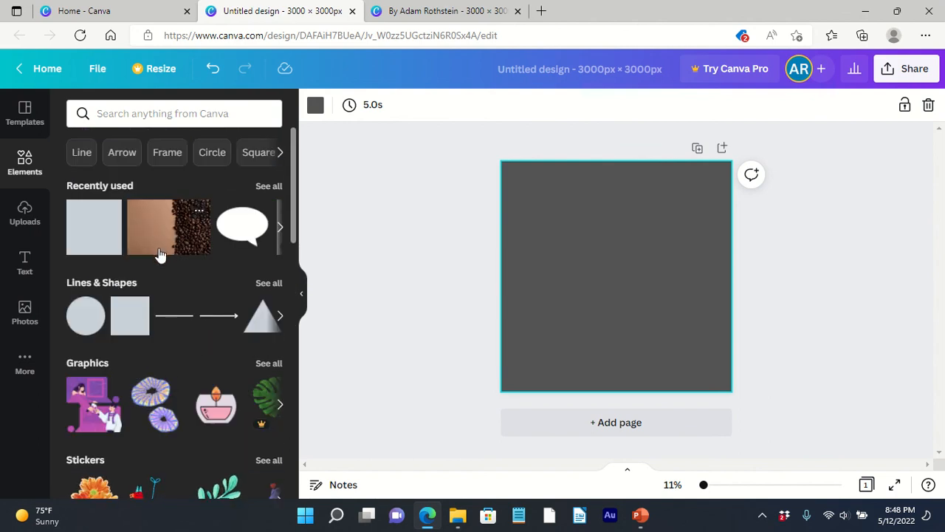
scroll(159, 253, down, 2)
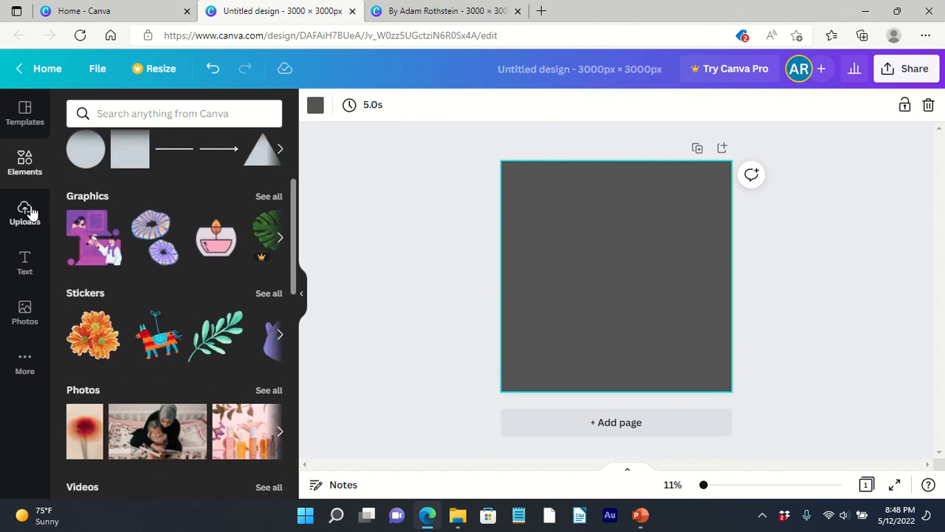
scroll(148, 348, down, 1)
scroll(188, 350, up, 1)
scroll(188, 350, down, 1)
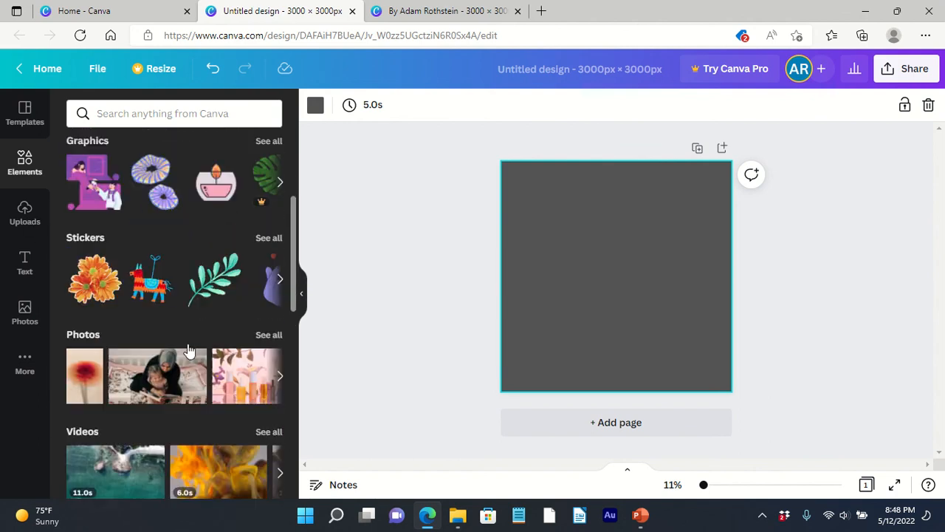
scroll(188, 350, down, 6)
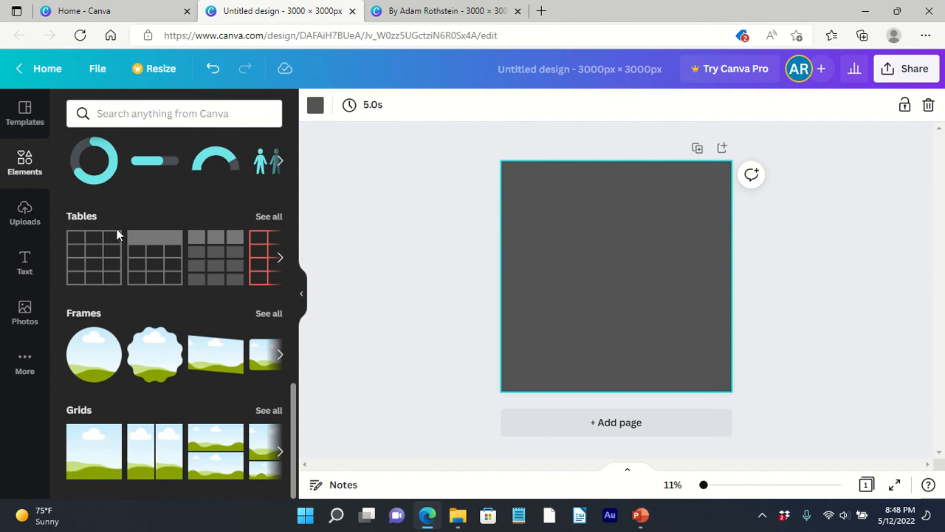
scroll(182, 222, up, 8)
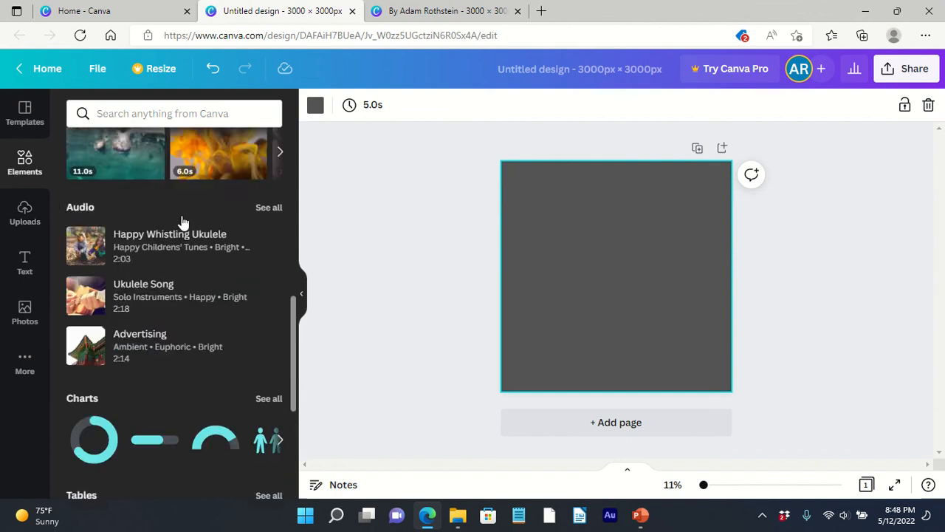
Step: Search elements for 'Football' and add the brown football graphic to the page centre
click(162, 104)
text(F)
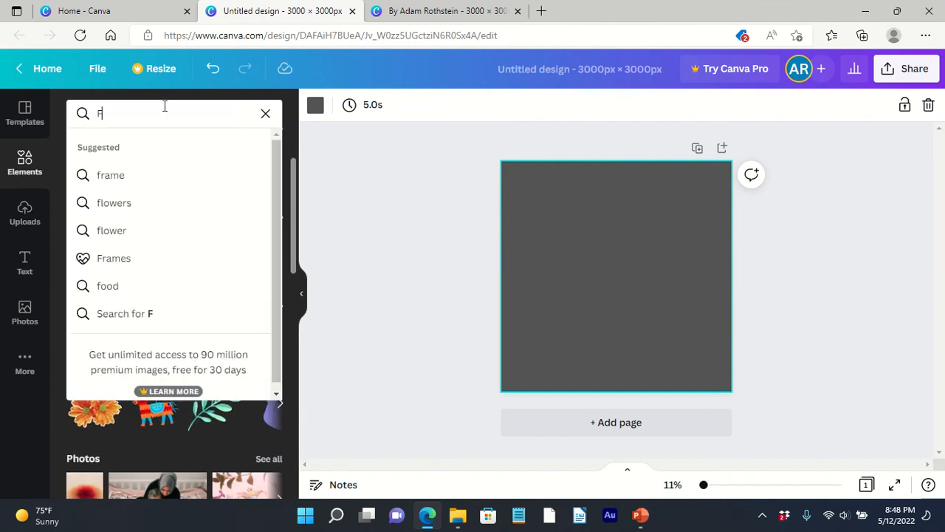
text(ootba)
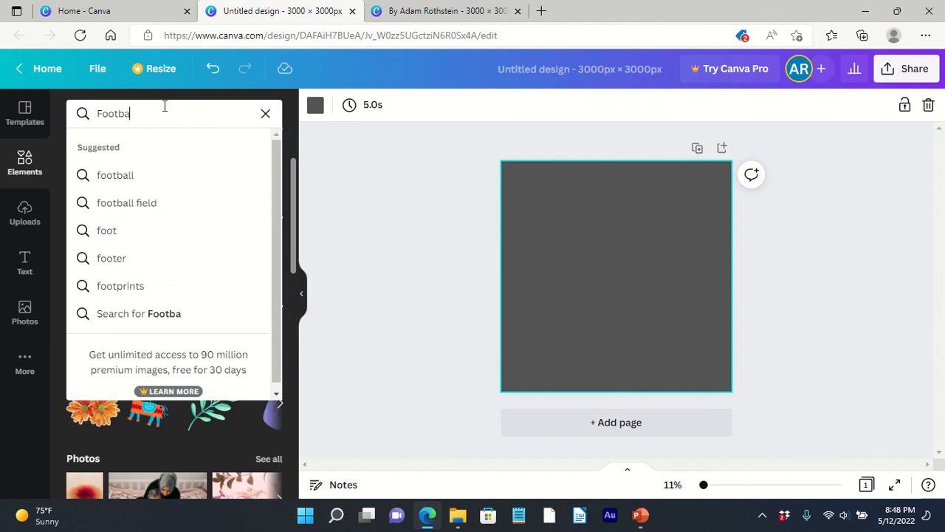
text(ll)
key(Return)
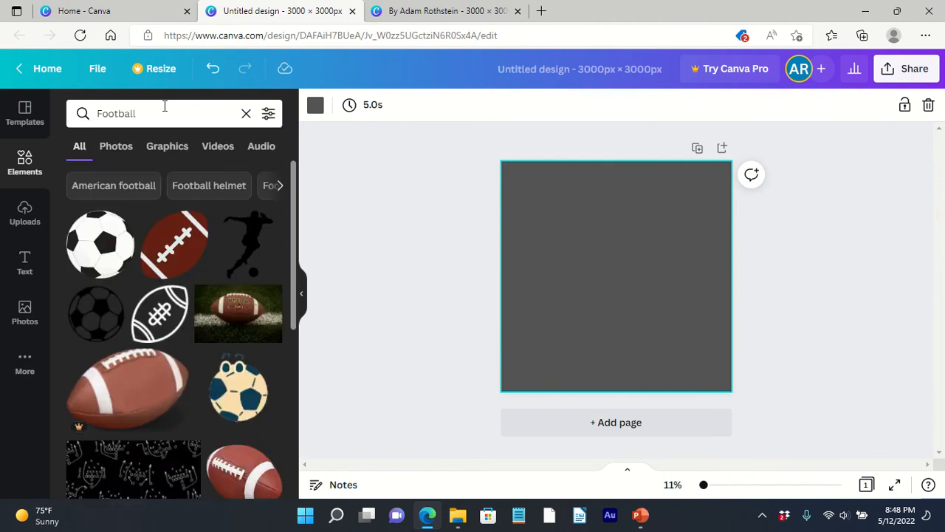
scroll(135, 204, down, 1)
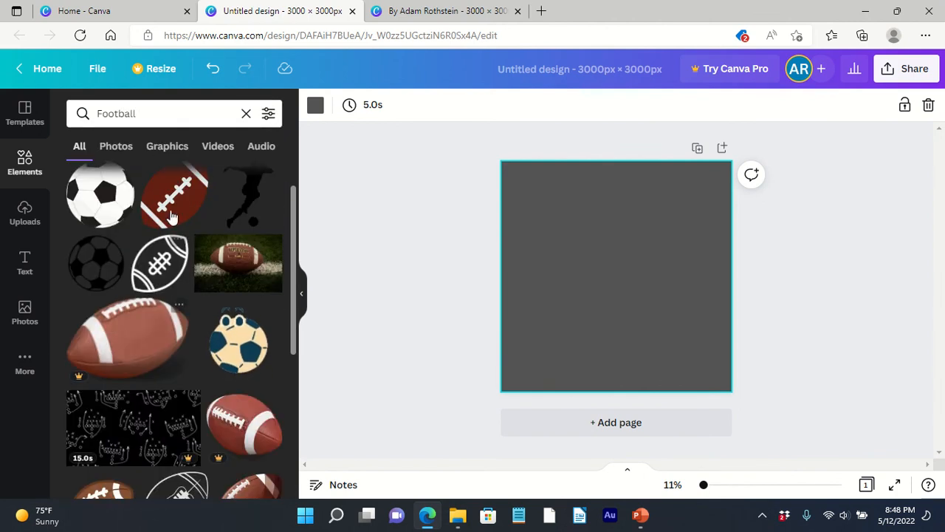
scroll(171, 215, up, 1)
click(177, 264)
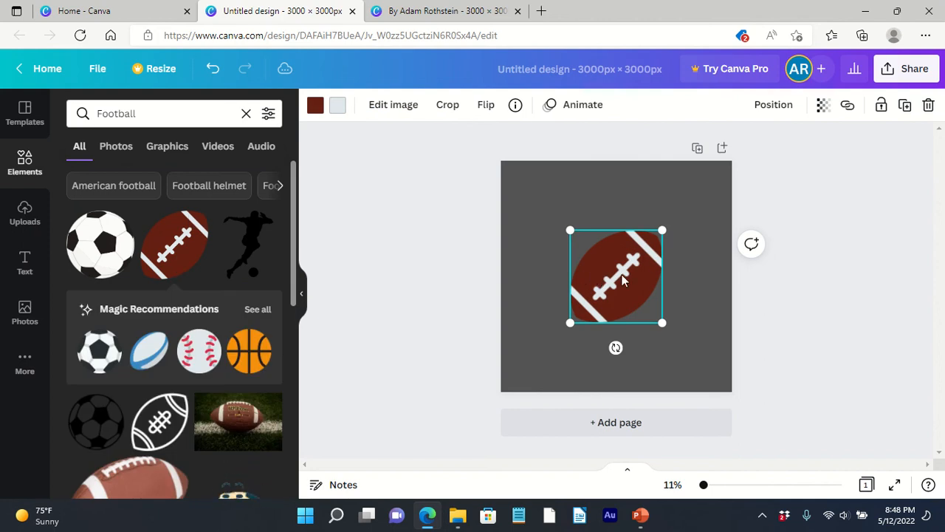
click(618, 201)
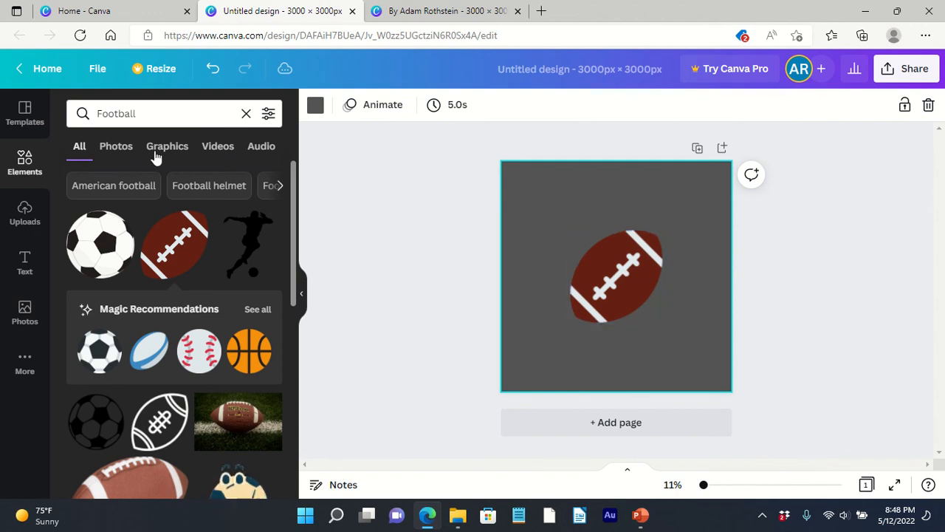
Step: Add an 'Add a heading' text box over the football and bring up its font list
click(22, 260)
scroll(184, 258, down, 5)
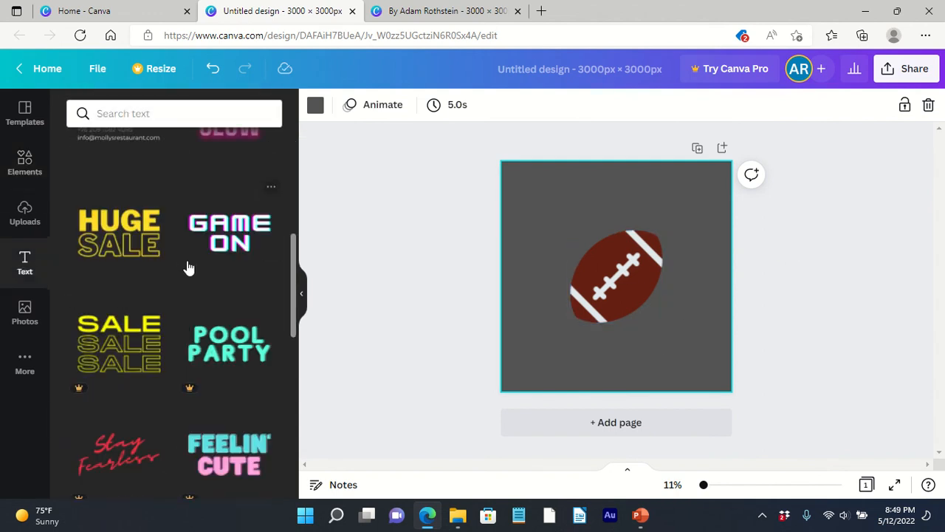
scroll(187, 264, down, 4)
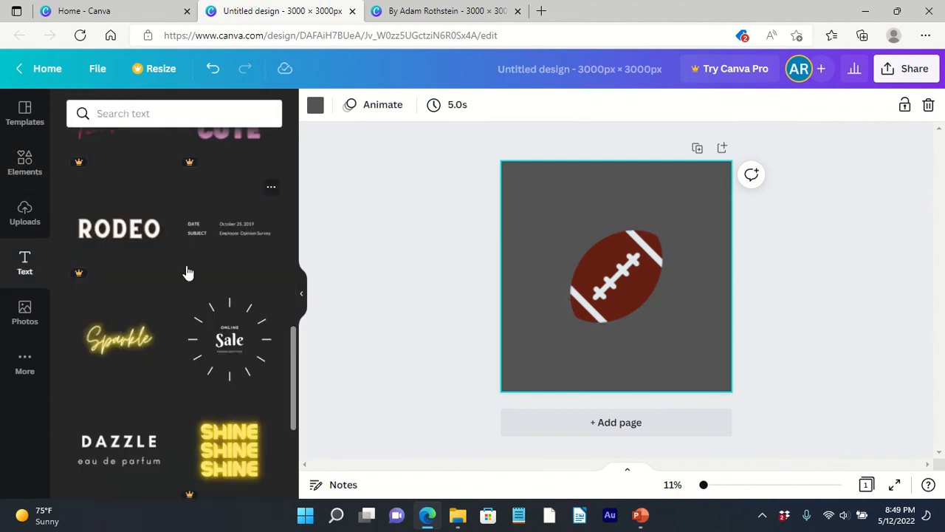
scroll(188, 273, down, 8)
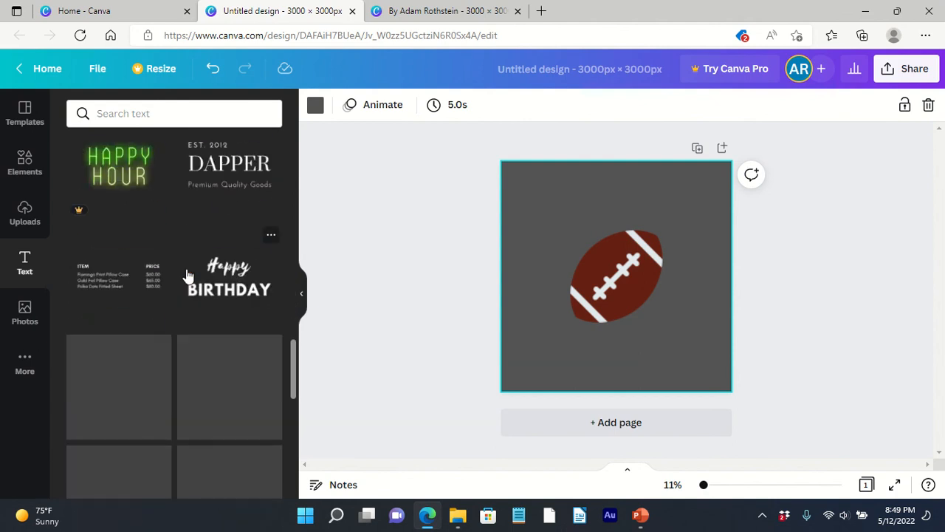
scroll(186, 269, up, 10)
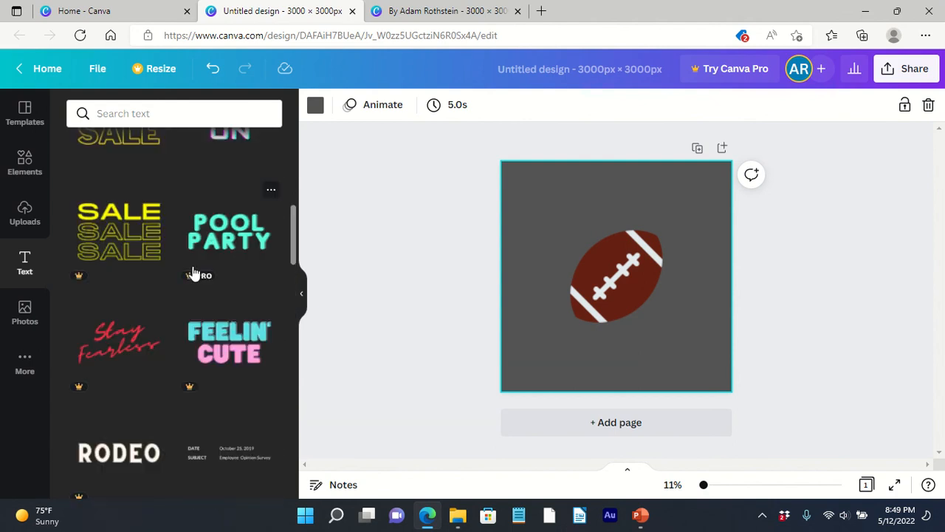
scroll(192, 270, up, 5)
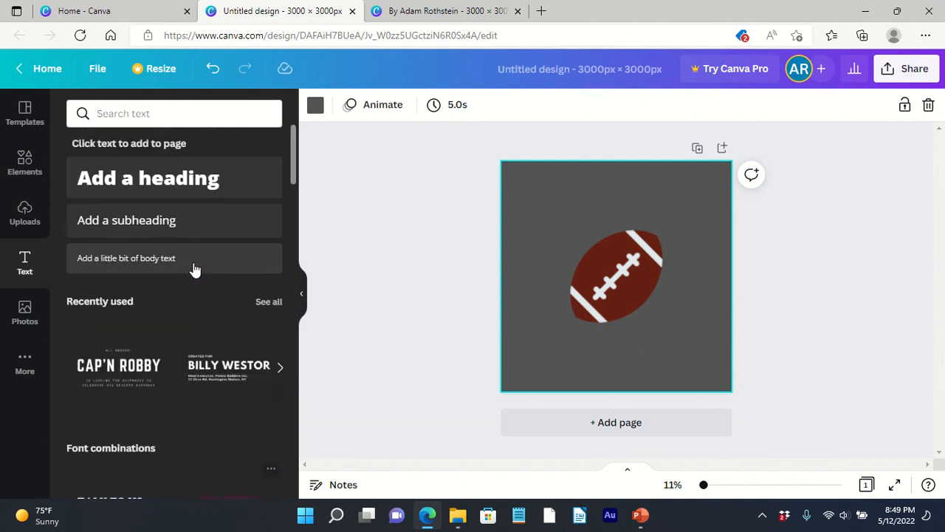
click(186, 190)
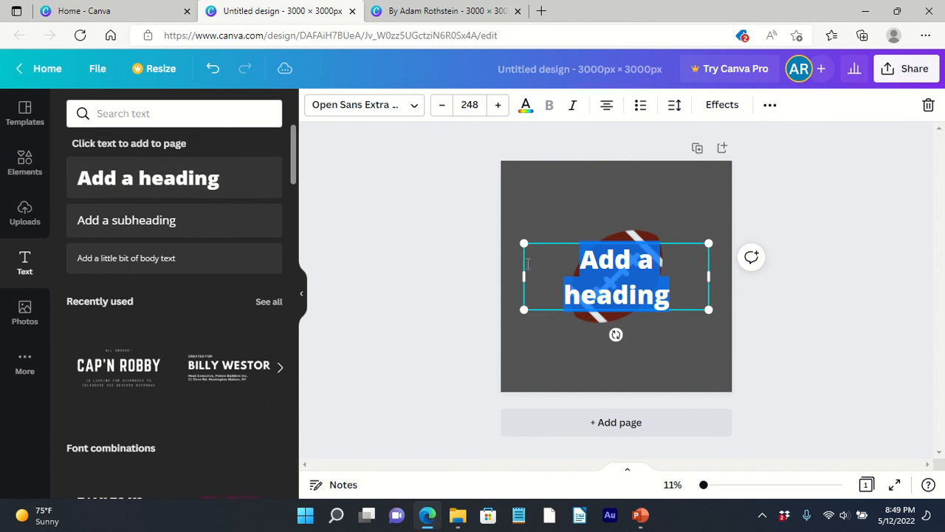
click(412, 109)
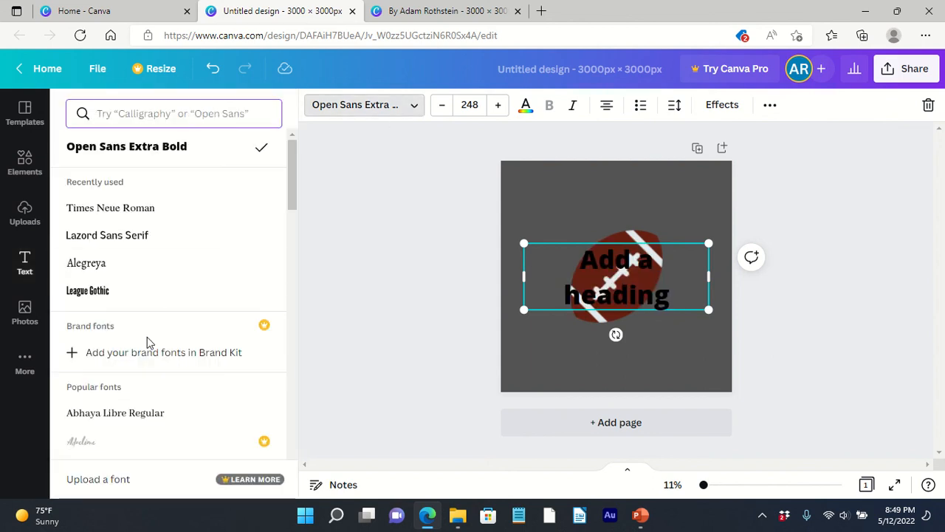
Step: Change the heading font to Times Neue Roman and enlarge it to size 324
click(156, 210)
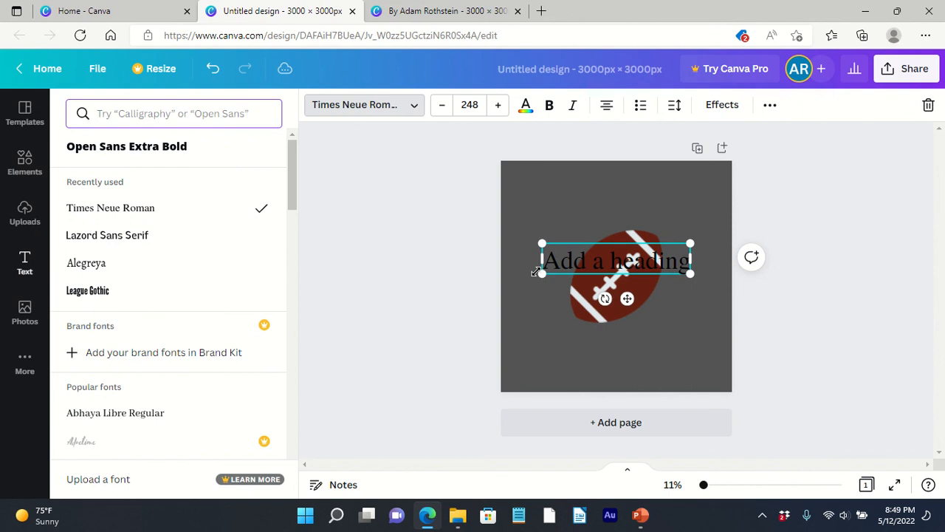
drag(541, 274, 514, 279)
drag(692, 278, 708, 283)
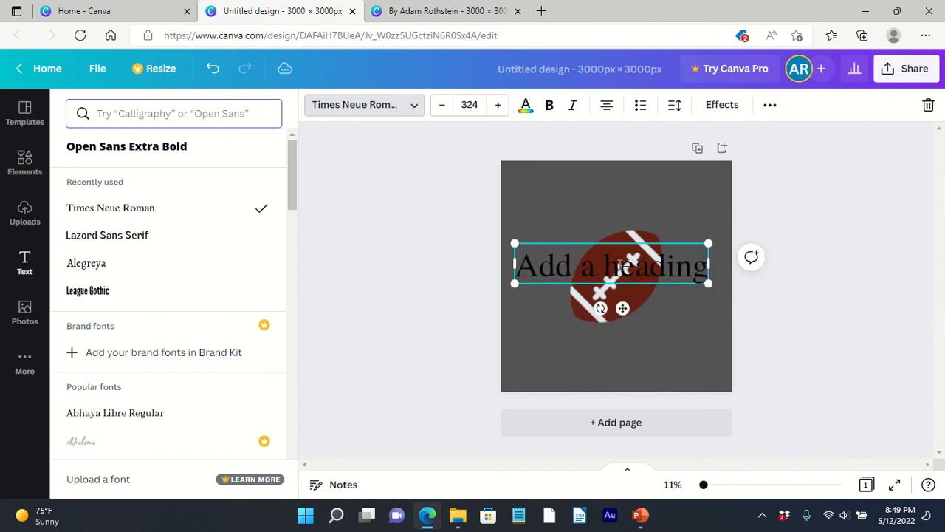
Step: Move the heading to the top of the square and stretch it to full page width
drag(629, 242, 633, 170)
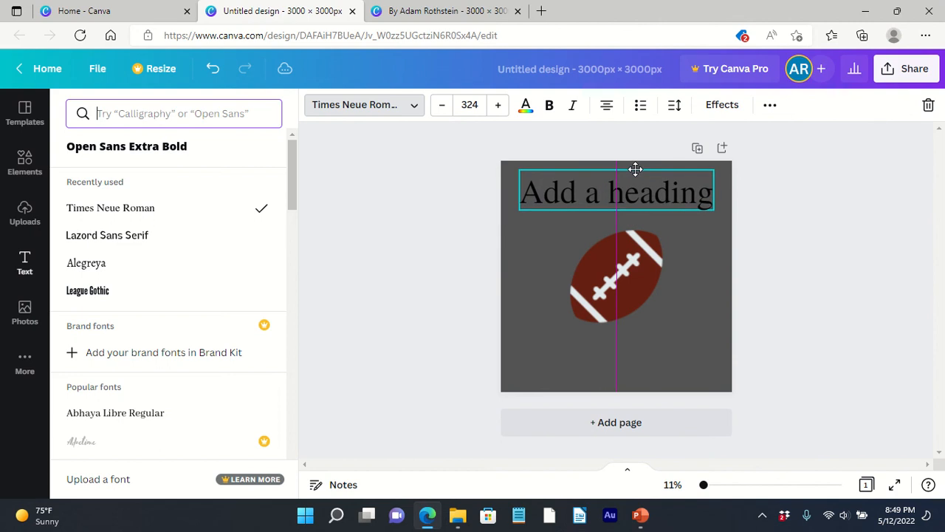
drag(520, 191, 502, 190)
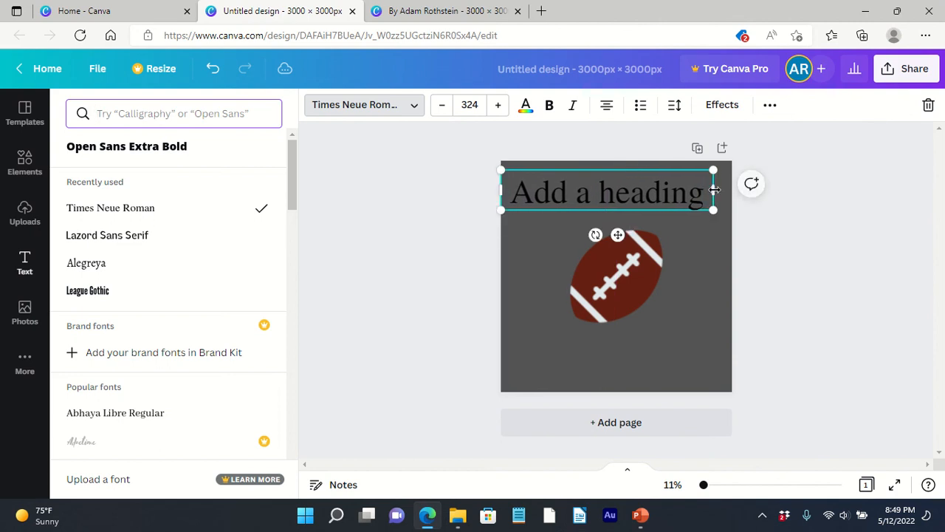
drag(713, 189, 550, 200)
Step: Retype the heading as 'All About Football' and reduce its font size to 300
key(BackSpace)
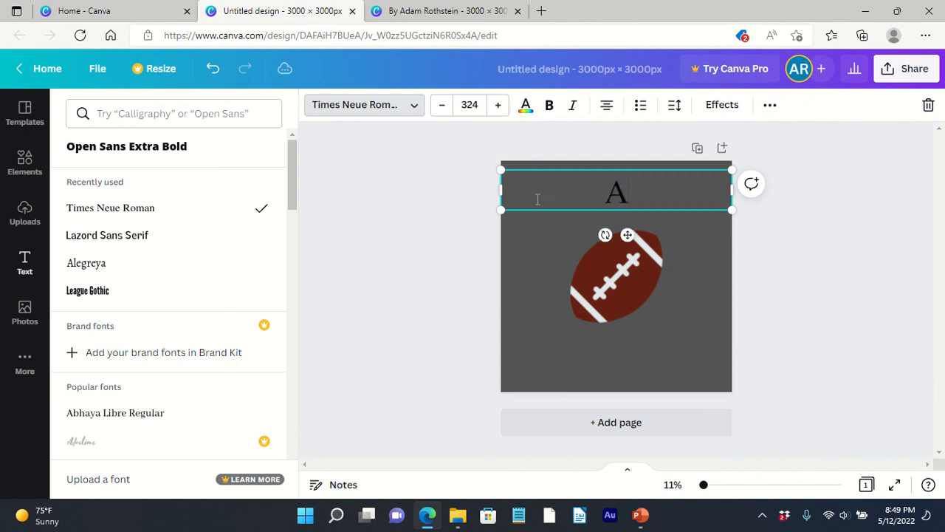
text(ll About)
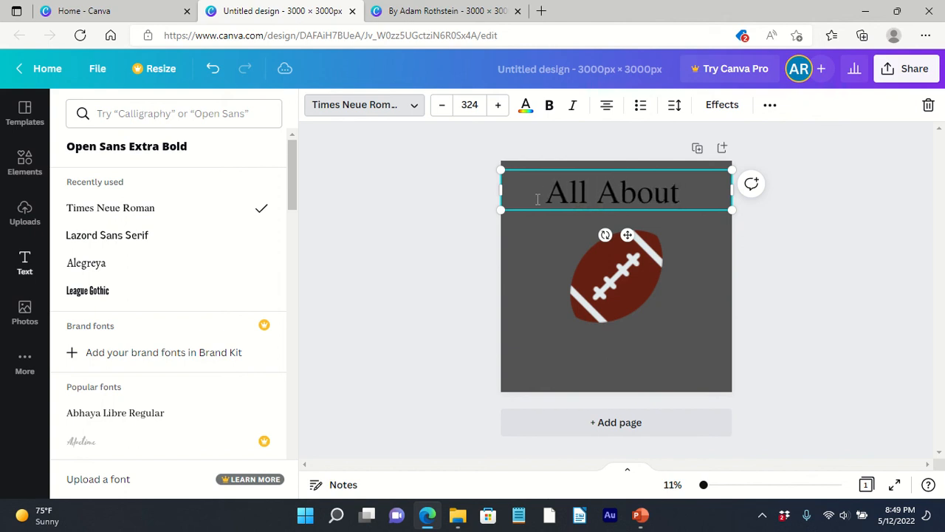
text( Footba)
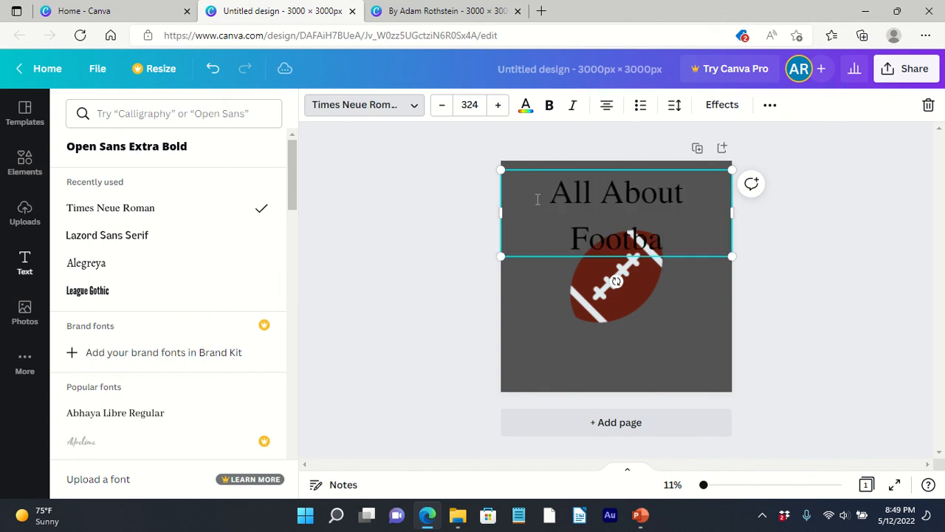
text(ll)
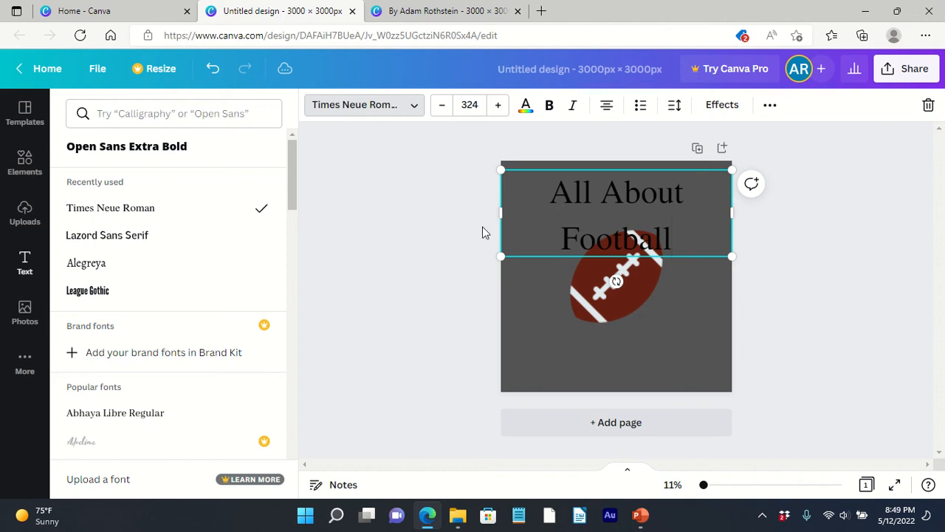
drag(674, 236, 551, 194)
key(ctrl+c)
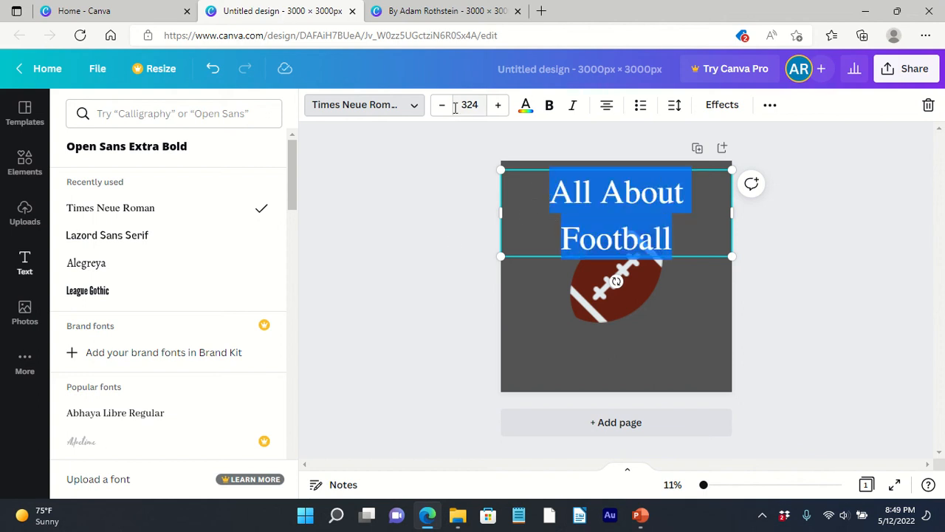
click(467, 104)
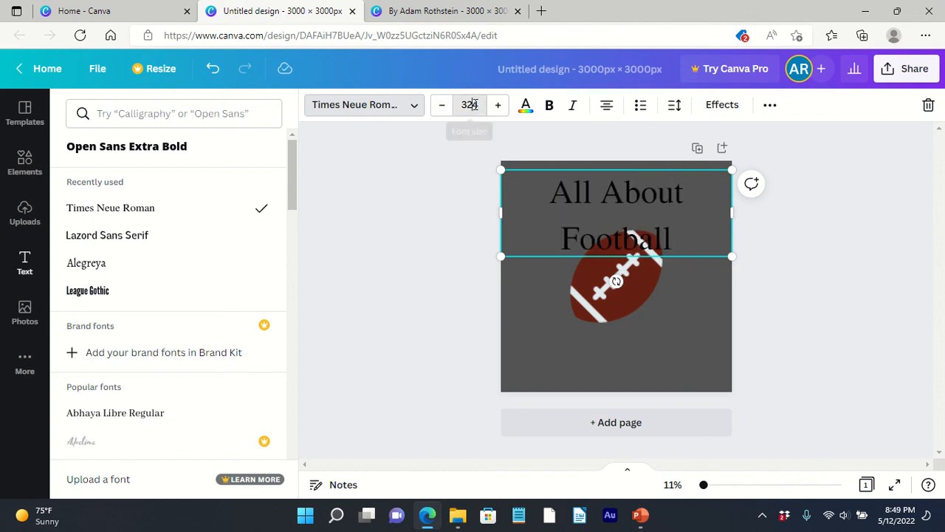
click(479, 105)
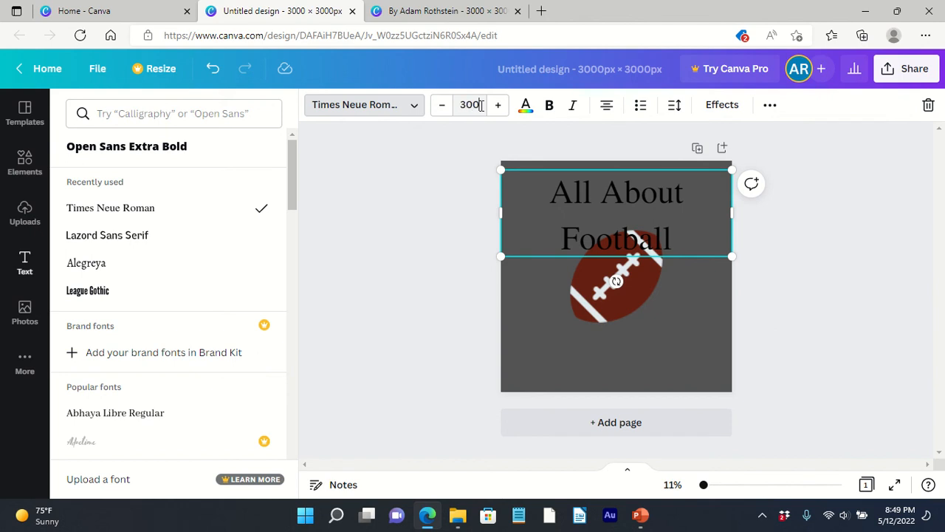
text(300)
key(Return)
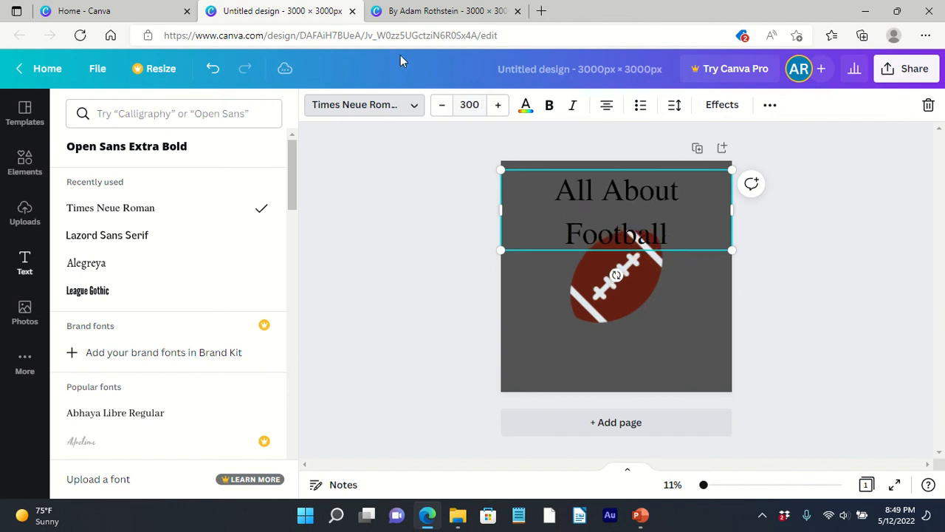
Step: Shrink the heading to size 200, enlarge its box slightly, and centre it at the top
click(471, 108)
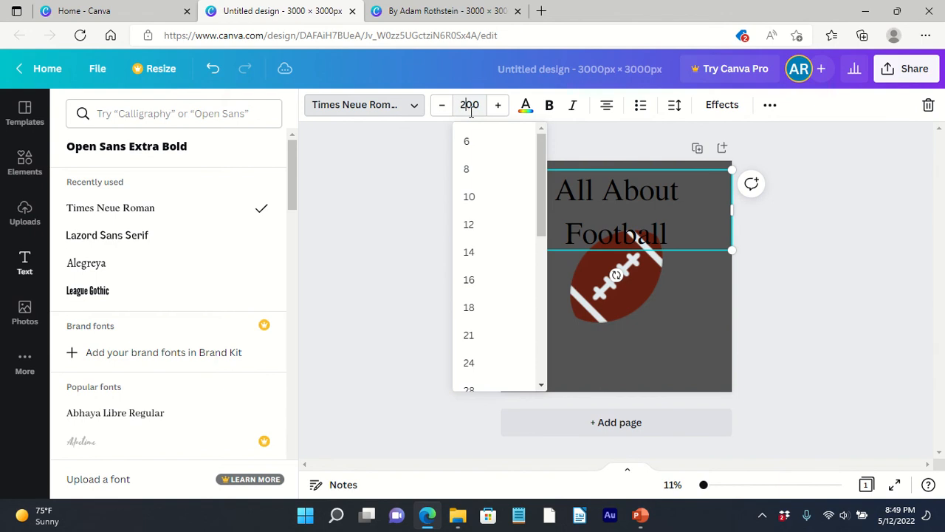
key(Return)
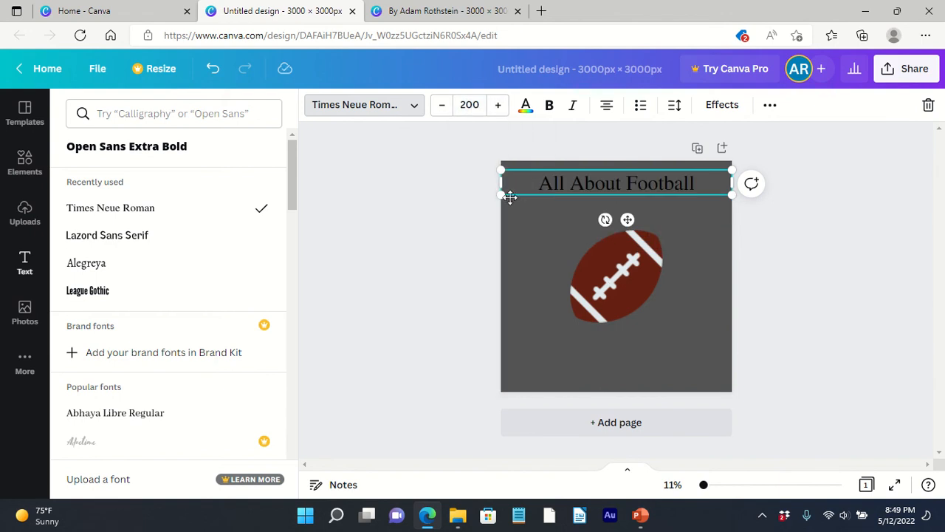
drag(500, 198, 475, 211)
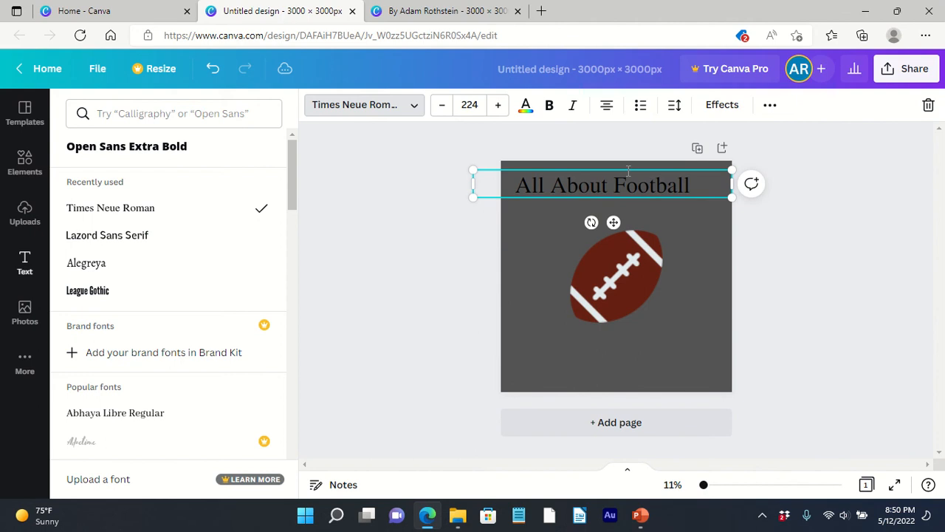
drag(663, 167, 677, 165)
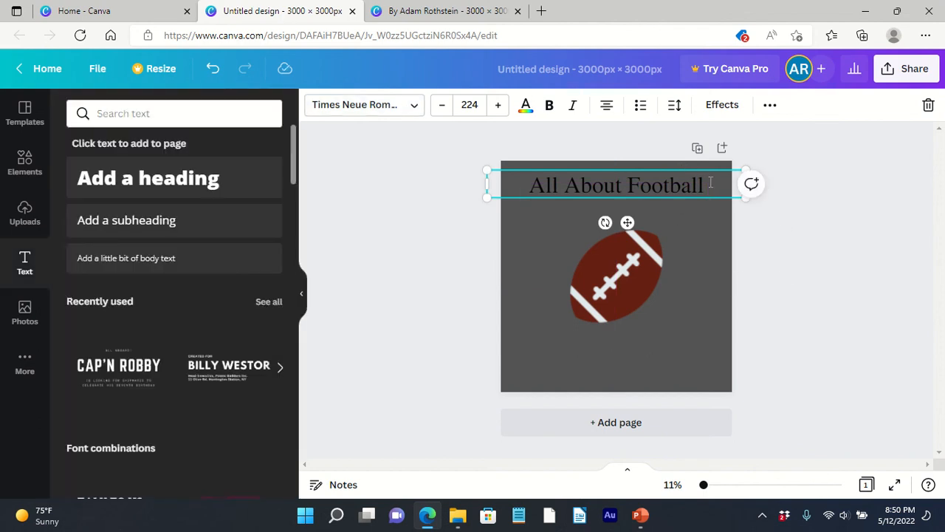
Step: Paste a copy of the heading and move it to the bottom of the square
click(707, 345)
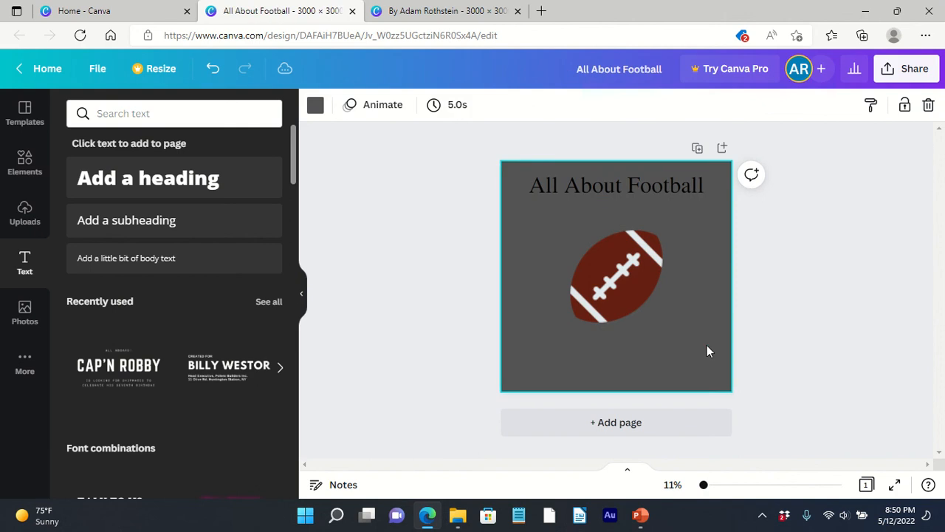
key(ctrl+v)
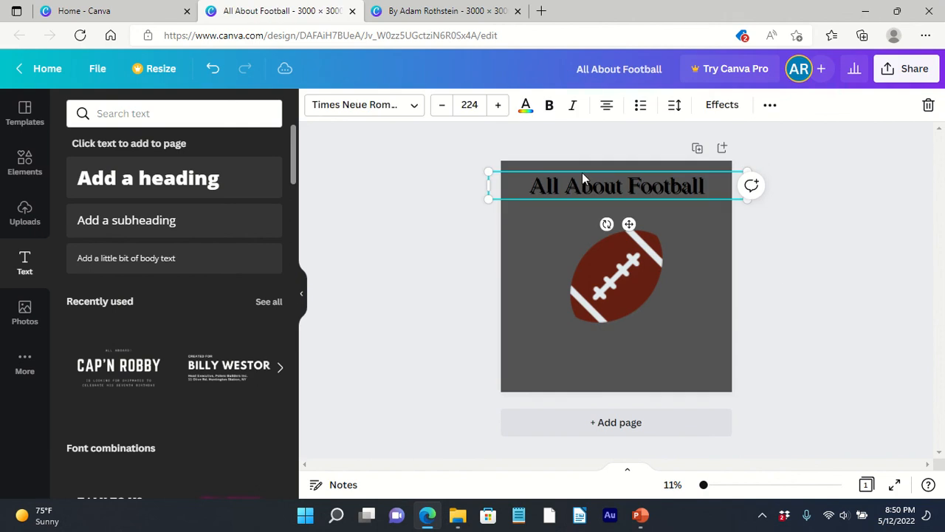
drag(644, 197, 649, 372)
Step: Replace the copy's text with 'By' plus the author's name, then adjust the top heading's position
click(783, 411)
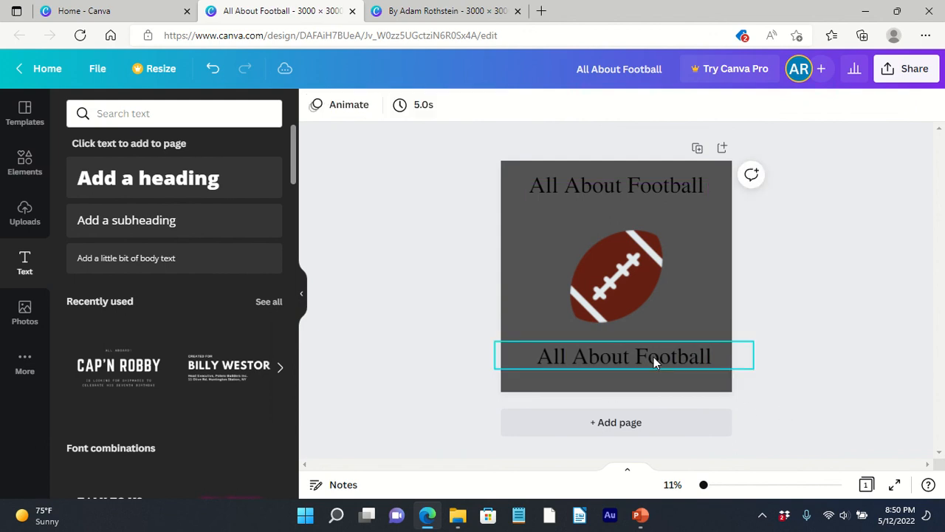
click(712, 357)
double_click(711, 356)
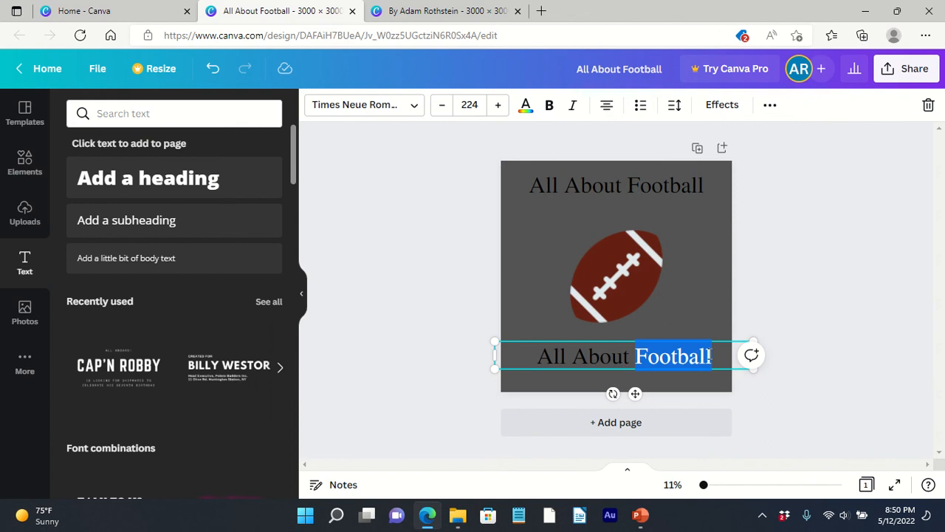
click(709, 357)
drag(707, 357, 538, 358)
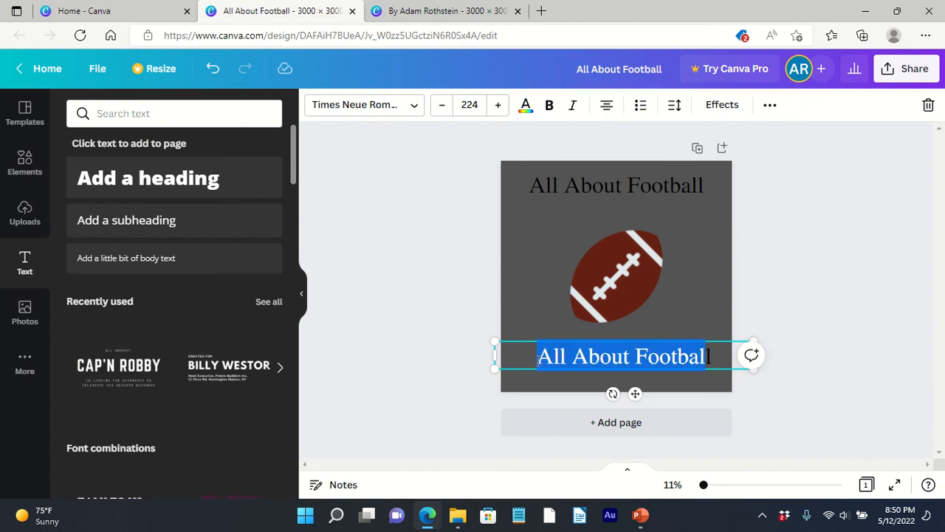
drag(720, 360, 532, 362)
key(BackSpace)
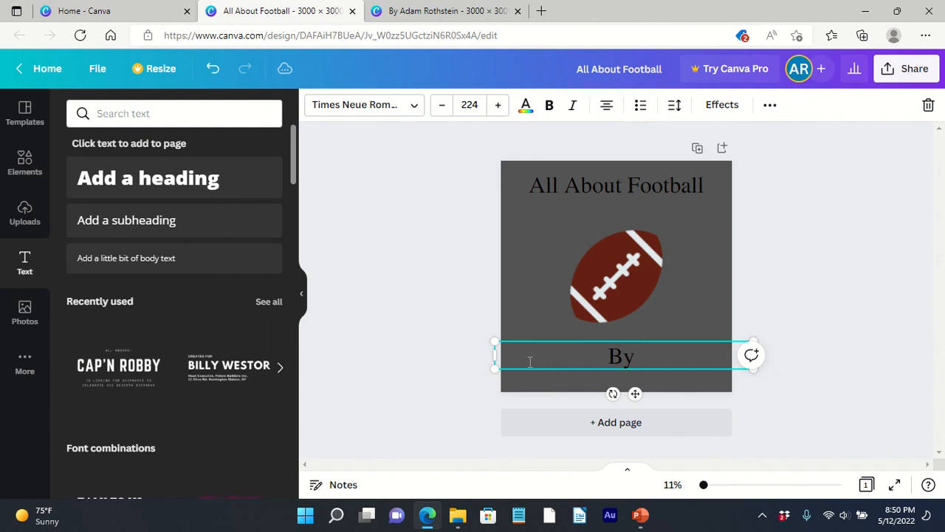
text(By Adam)
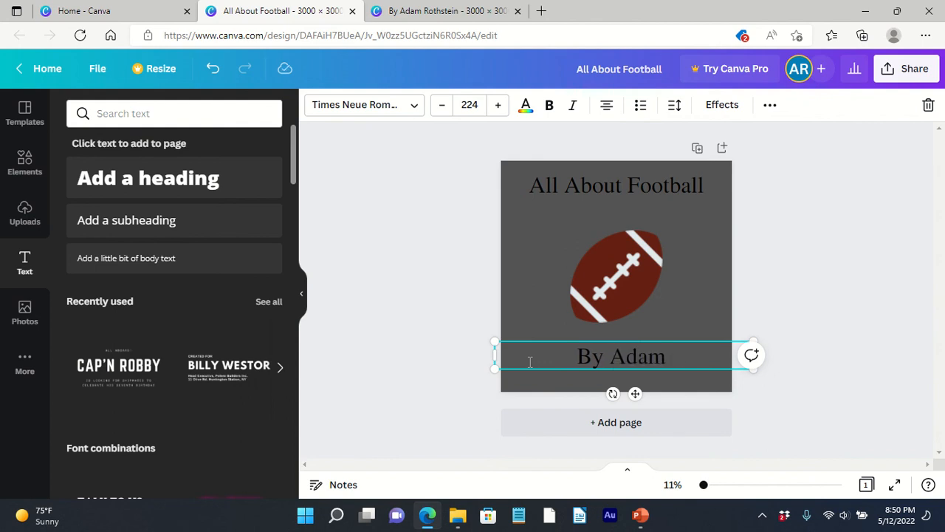
text( Rothstein)
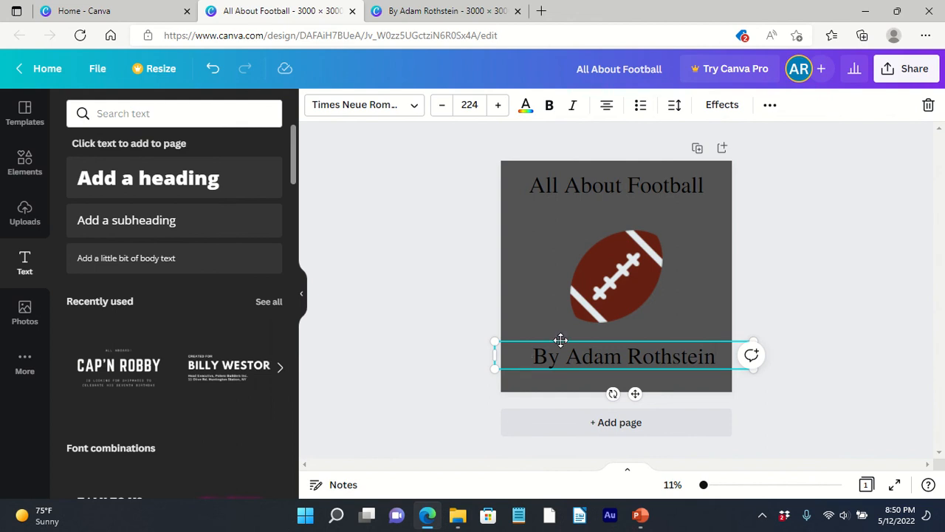
click(705, 177)
drag(705, 184, 520, 186)
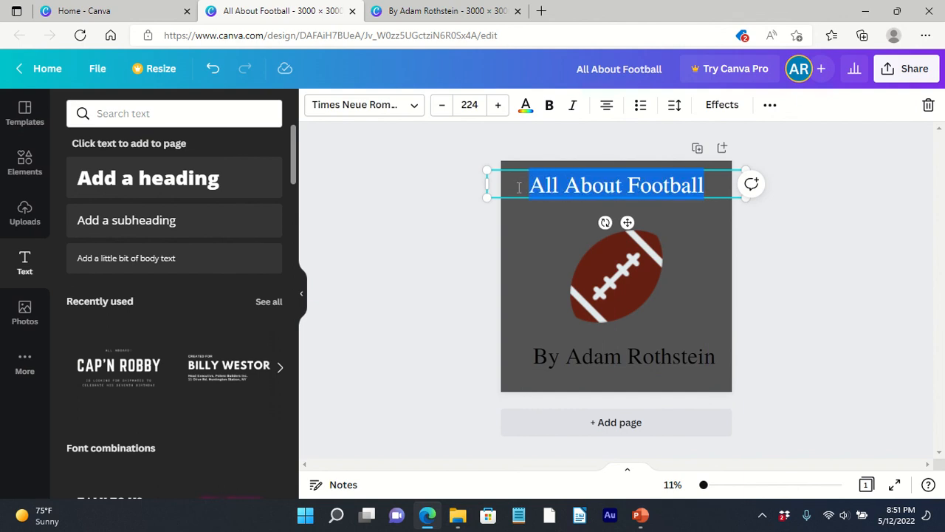
Step: Bold the 'All About Football' heading and the byline text, then recentre the byline
click(551, 104)
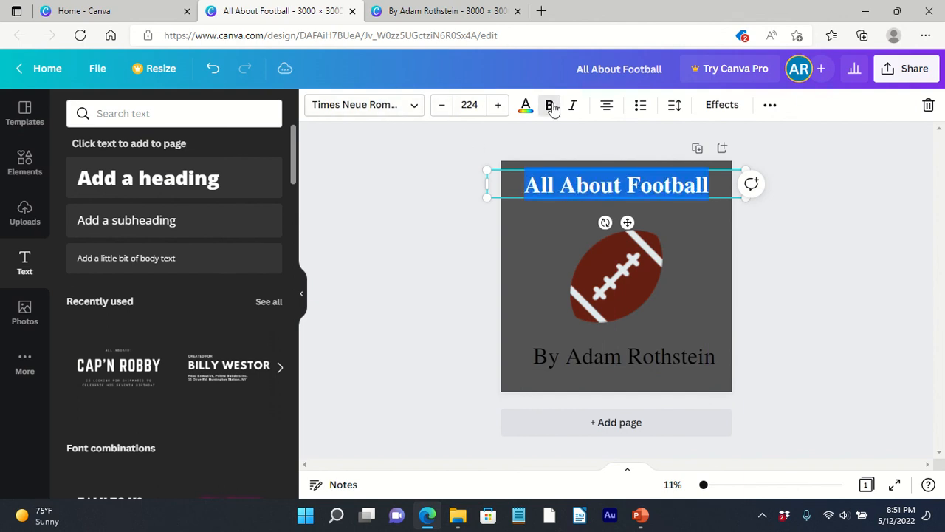
click(693, 226)
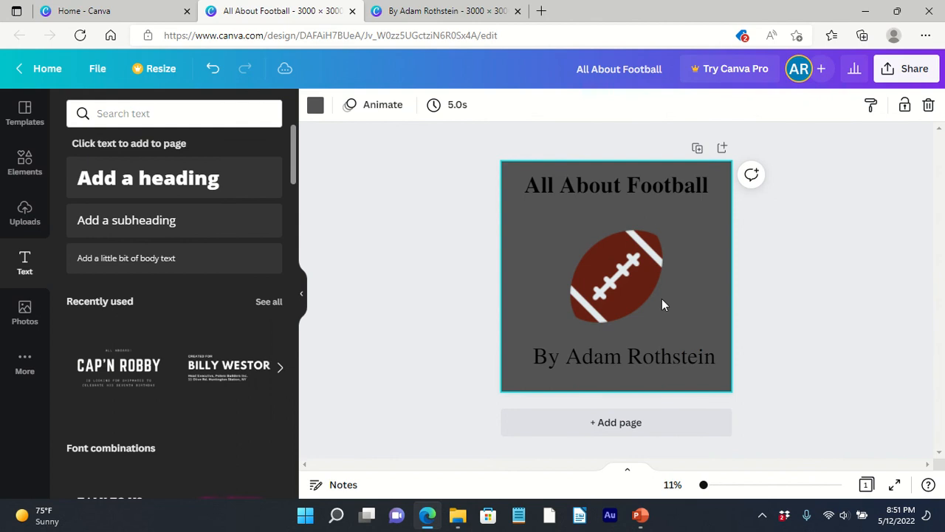
click(713, 362)
double_click(720, 359)
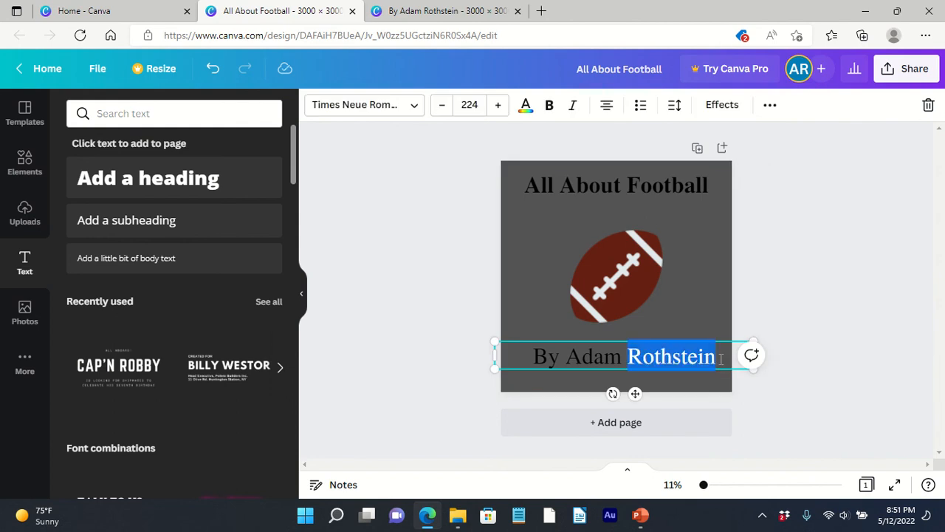
click(720, 359)
drag(721, 359, 528, 356)
click(549, 104)
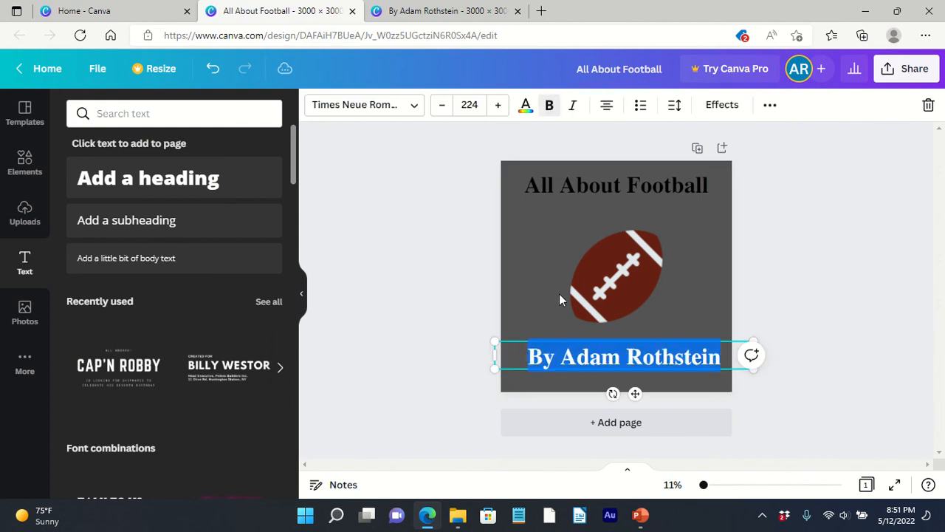
click(446, 296)
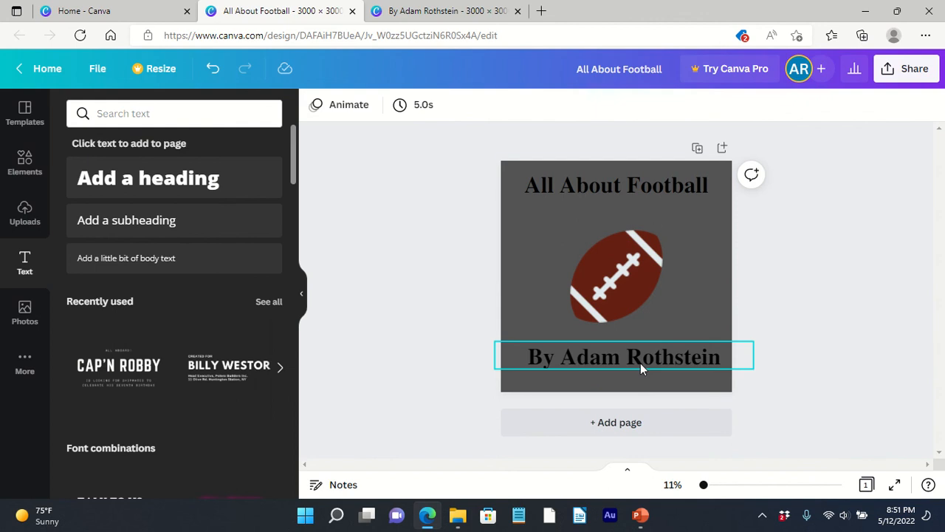
mouse_move(640, 363)
mouse_down()
mouse_move(625, 359)
mouse_move(634, 363)
mouse_up()
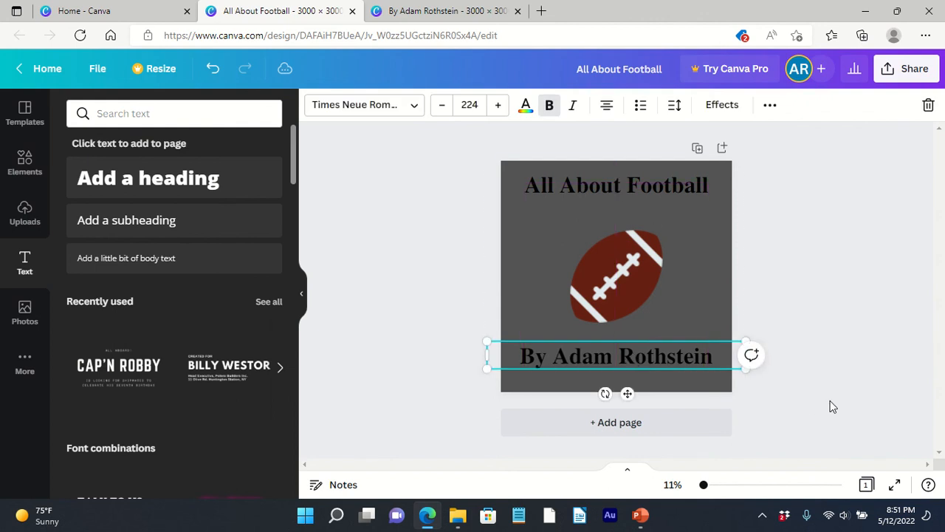
click(625, 209)
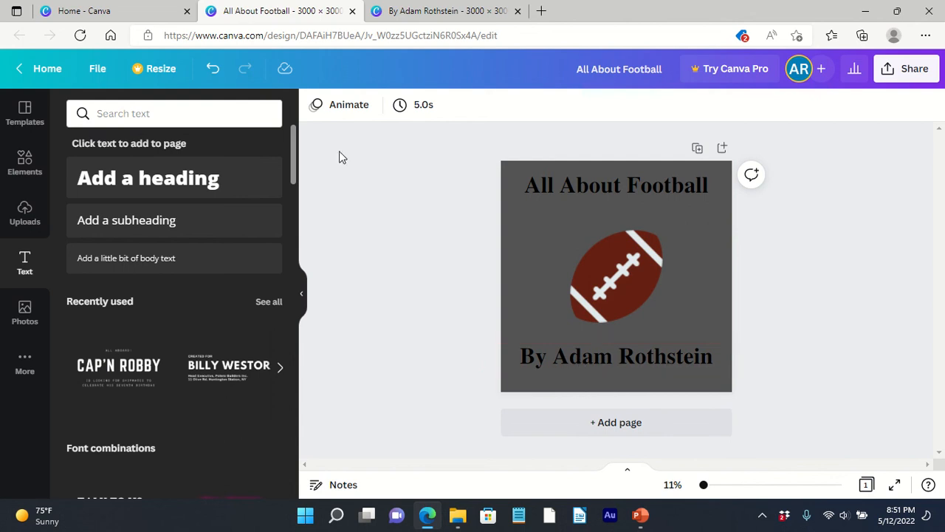
click(22, 168)
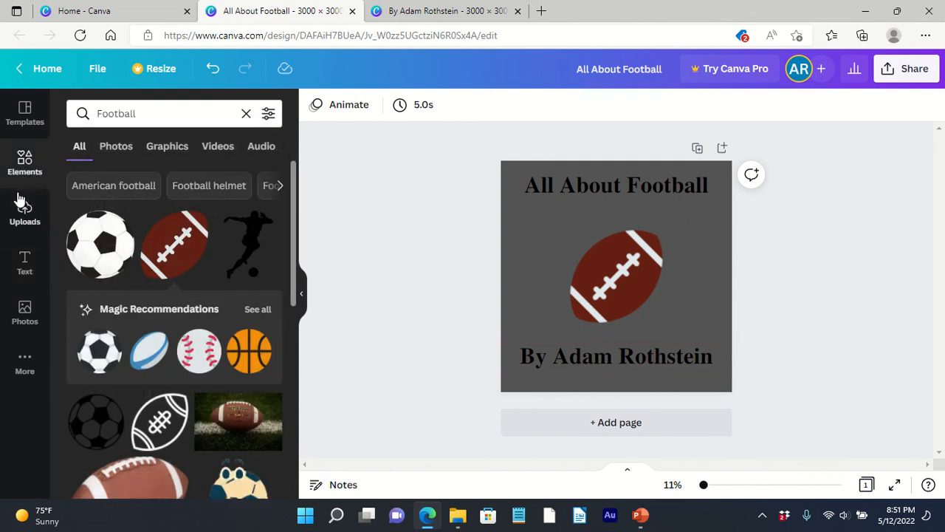
click(148, 113)
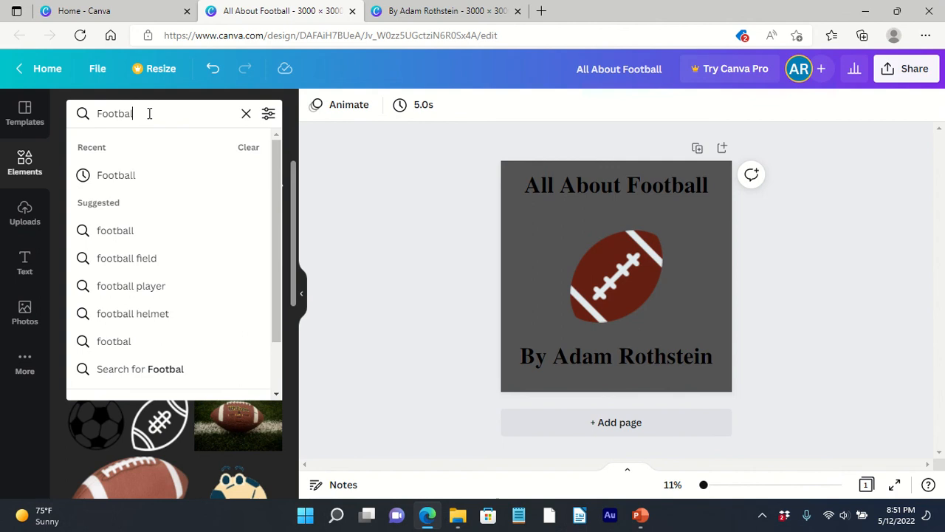
key(ctrl+a)
key(BackSpace)
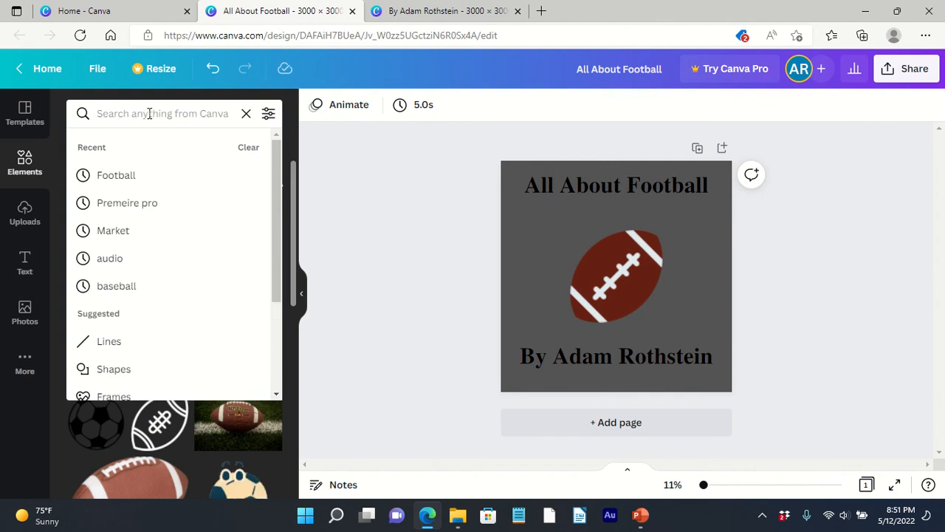
click(26, 112)
click(135, 109)
text(Ms)
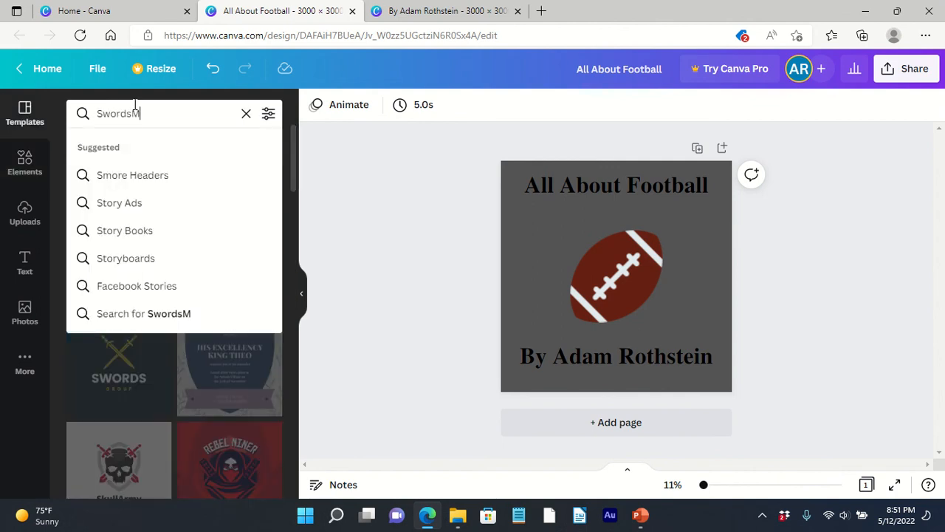
key(BackSpace)
key(ctrl+a)
key(BackSpace)
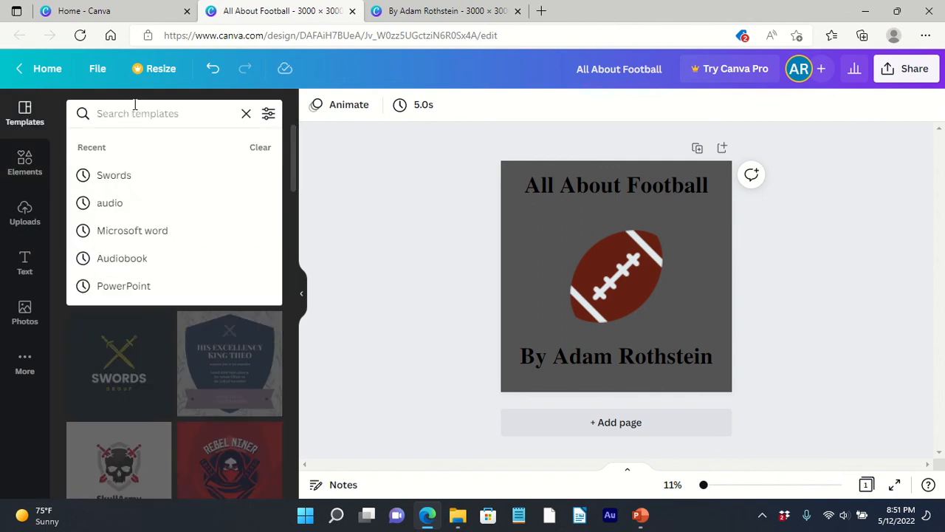
text(Mountains)
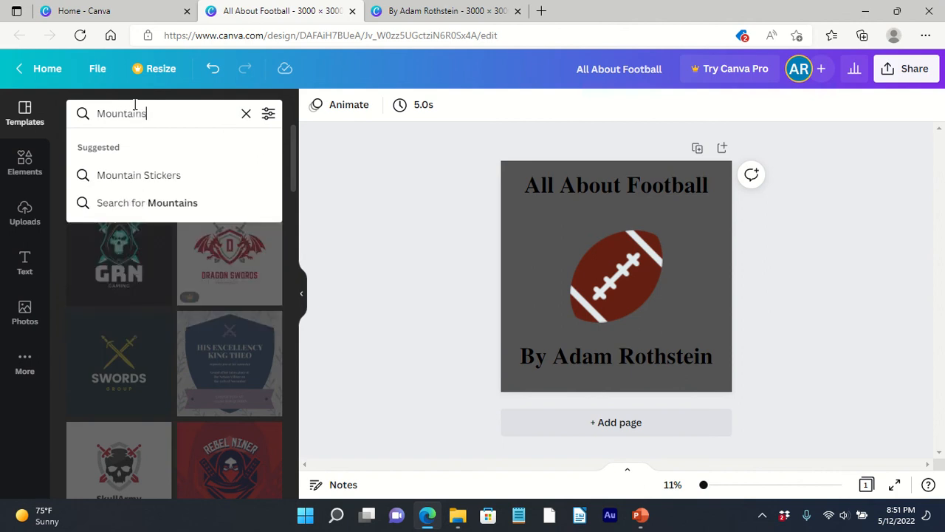
key(Return)
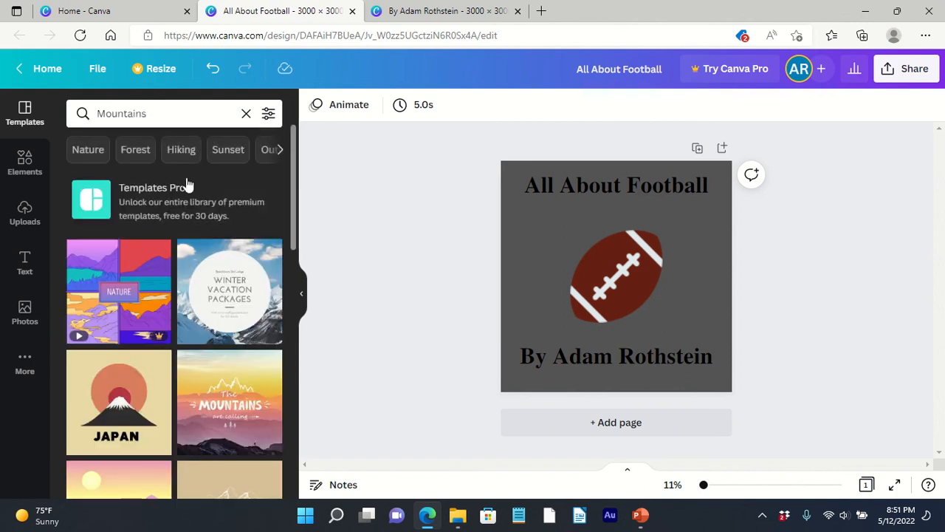
scroll(231, 313, down, 3)
scroll(233, 323, down, 2)
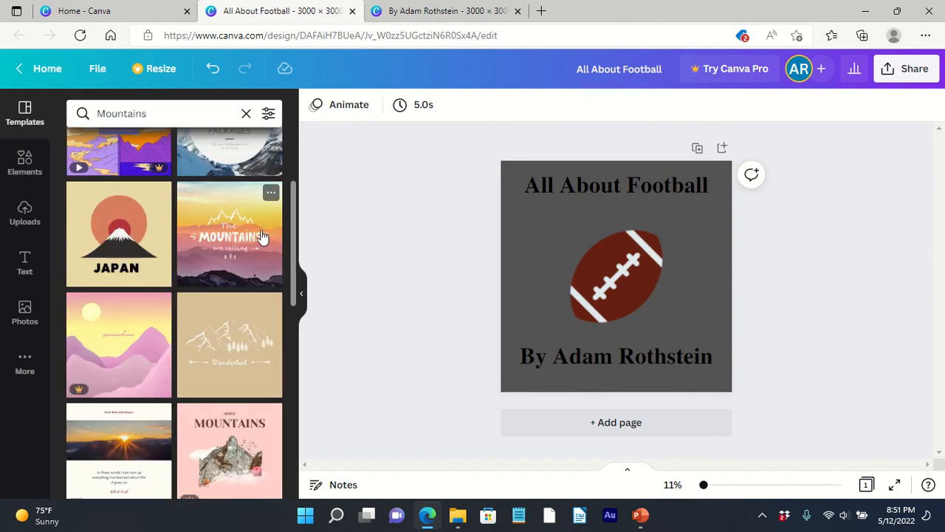
click(247, 252)
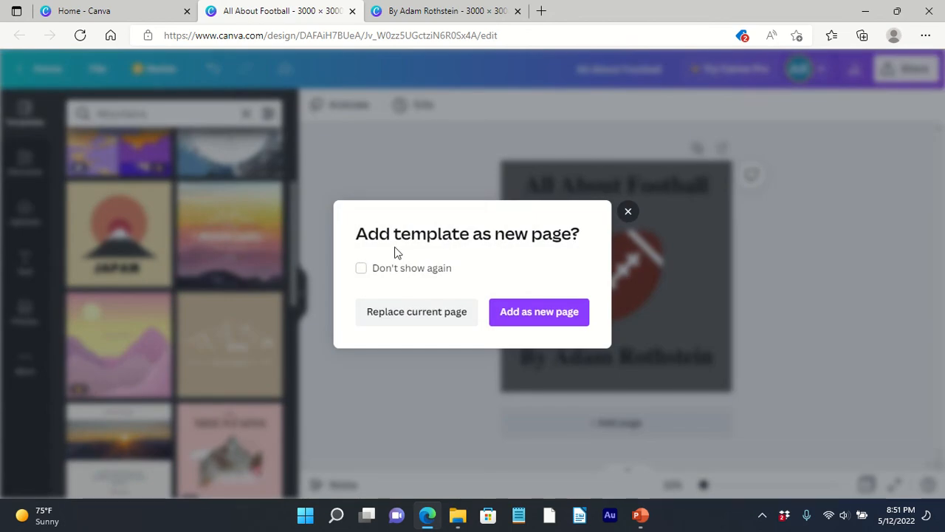
click(627, 213)
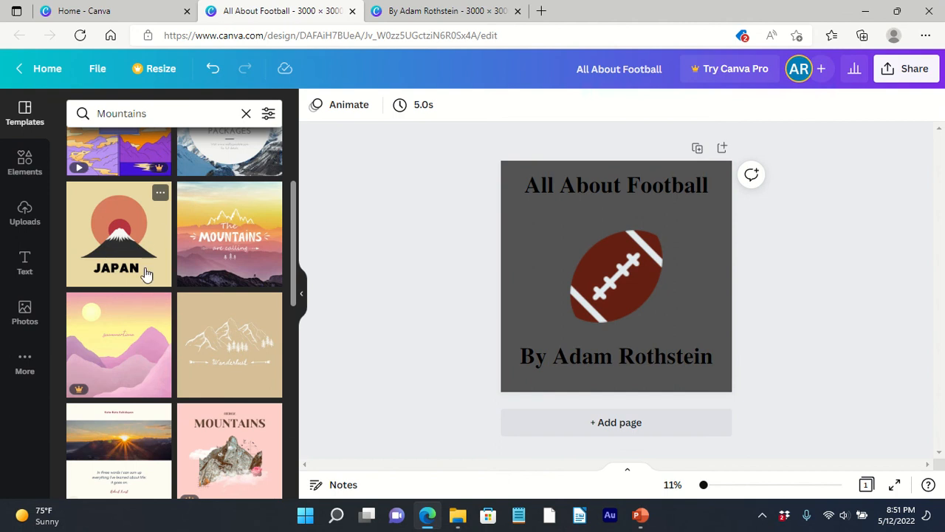
scroll(145, 274, down, 5)
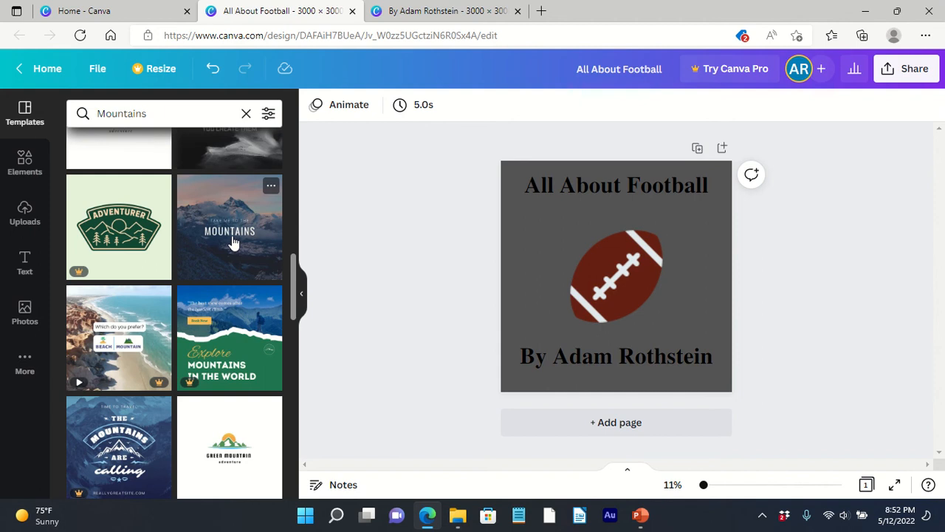
click(232, 240)
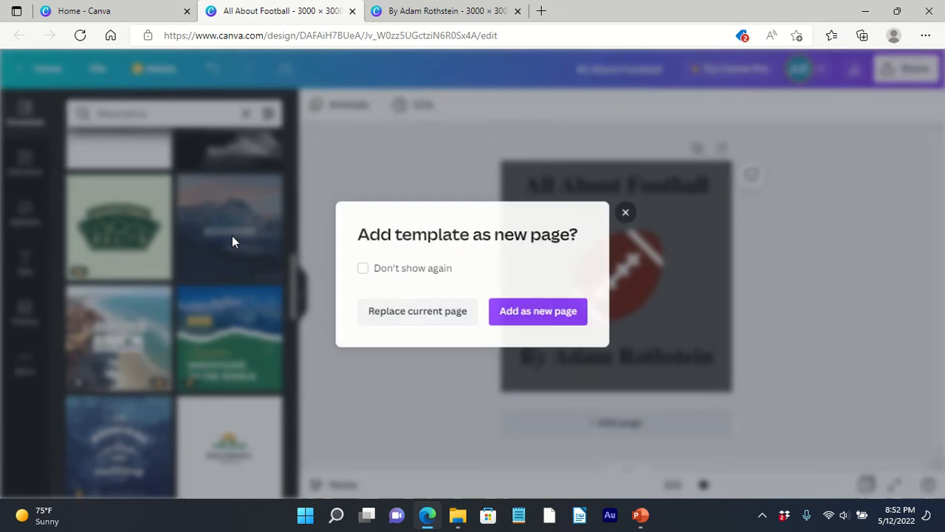
click(628, 213)
scroll(232, 458, down, 3)
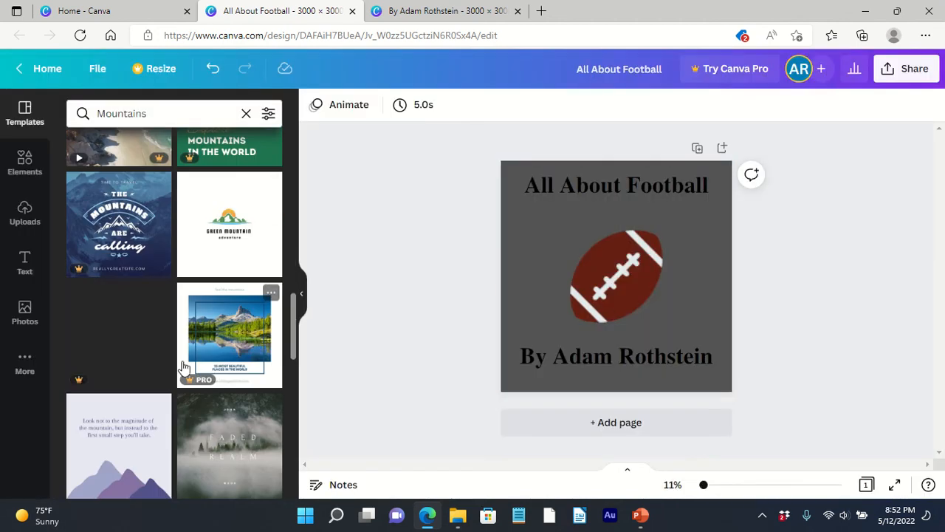
scroll(210, 283, up, 10)
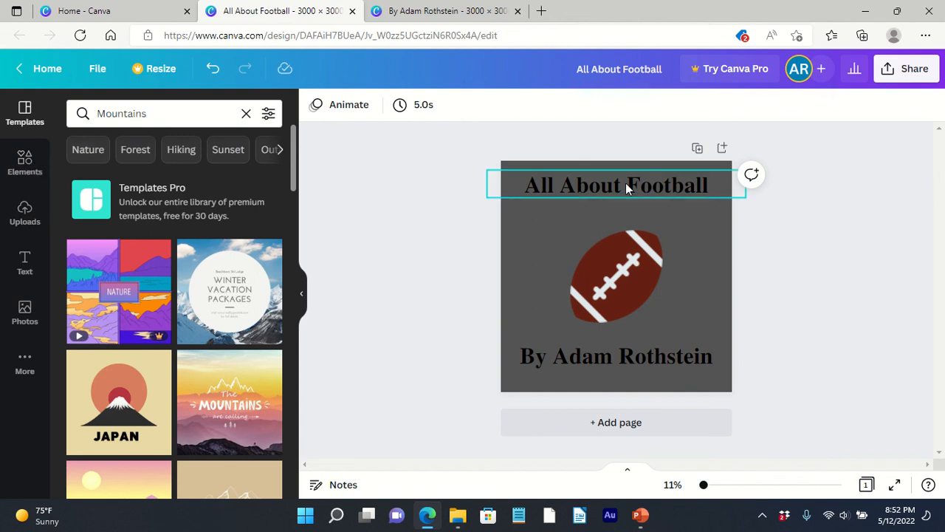
Step: Search the stock photo library for 'Mountains'
click(24, 314)
scroll(155, 325, down, 5)
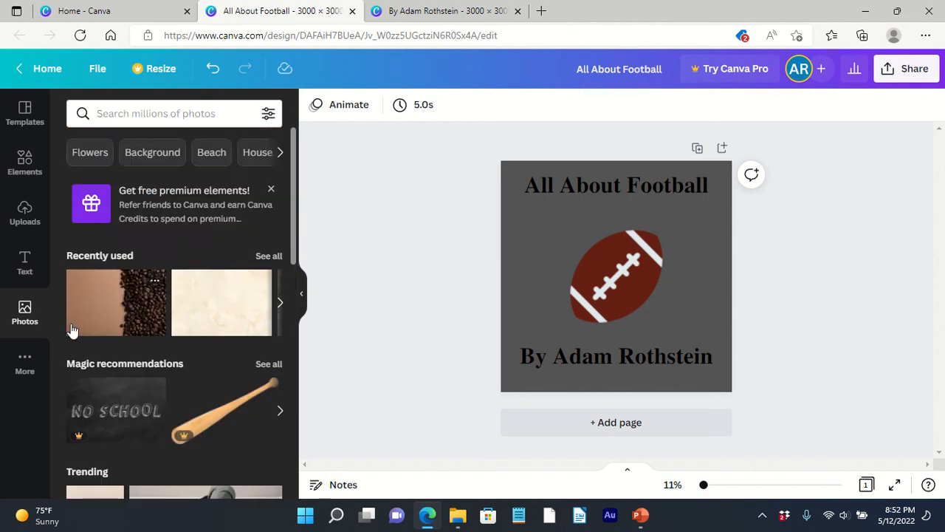
scroll(184, 303, down, 10)
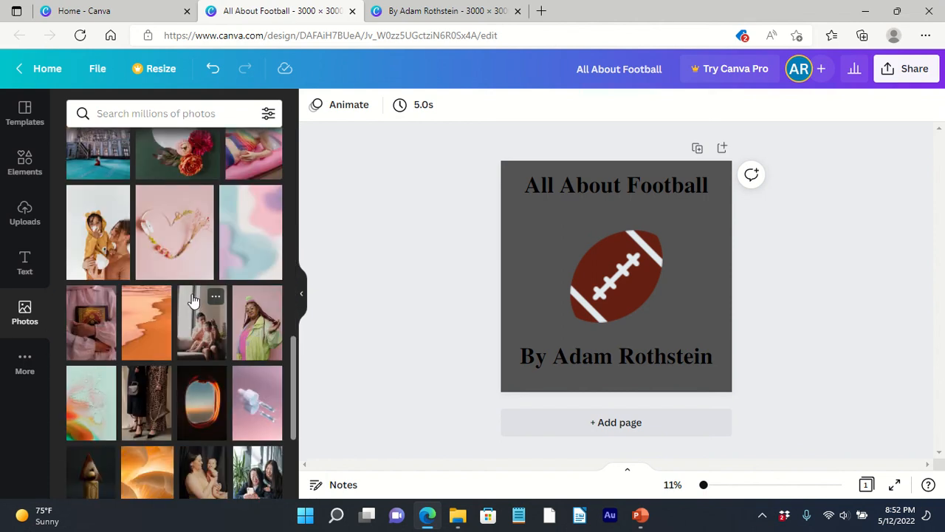
scroll(190, 296, up, 2)
scroll(198, 273, down, 5)
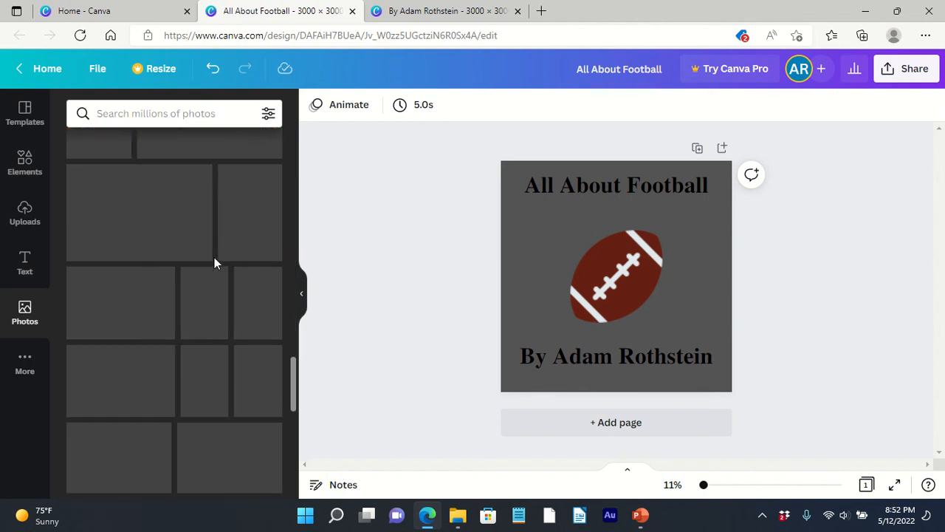
click(162, 108)
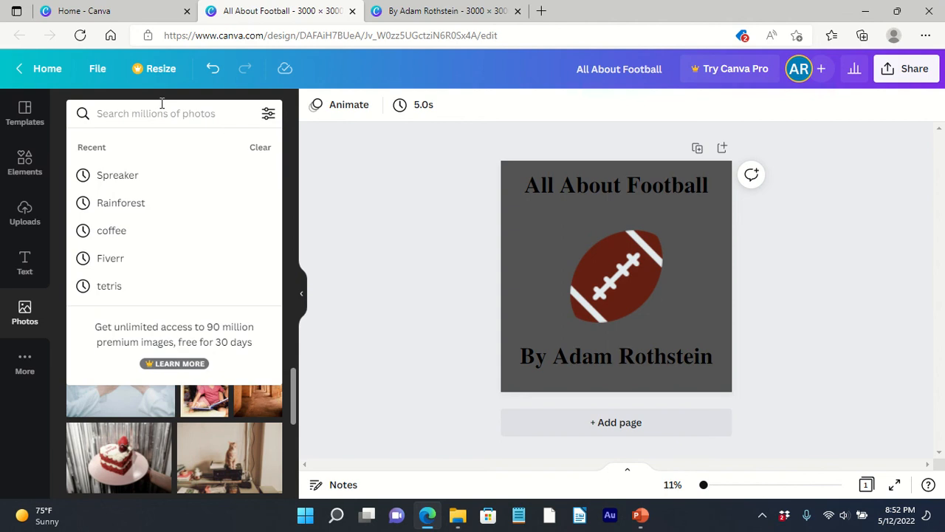
text(Mounta)
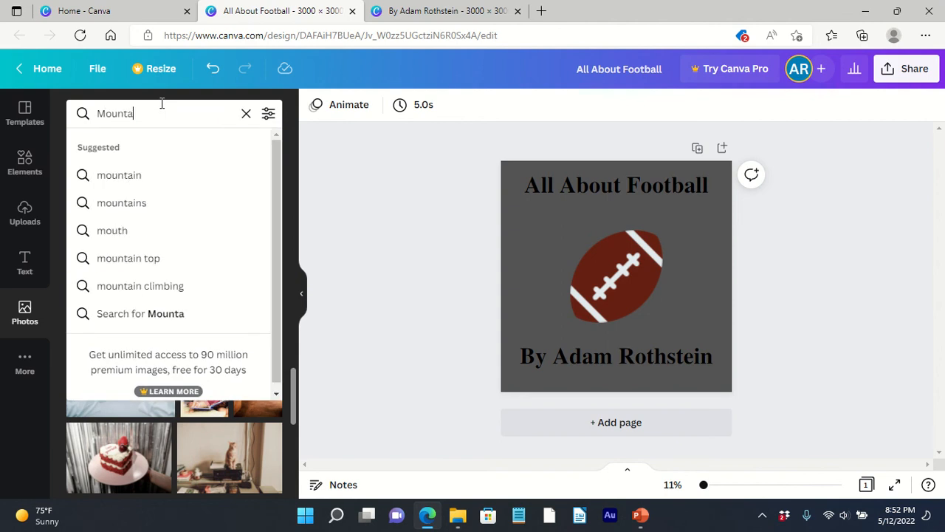
text(ins)
key(Return)
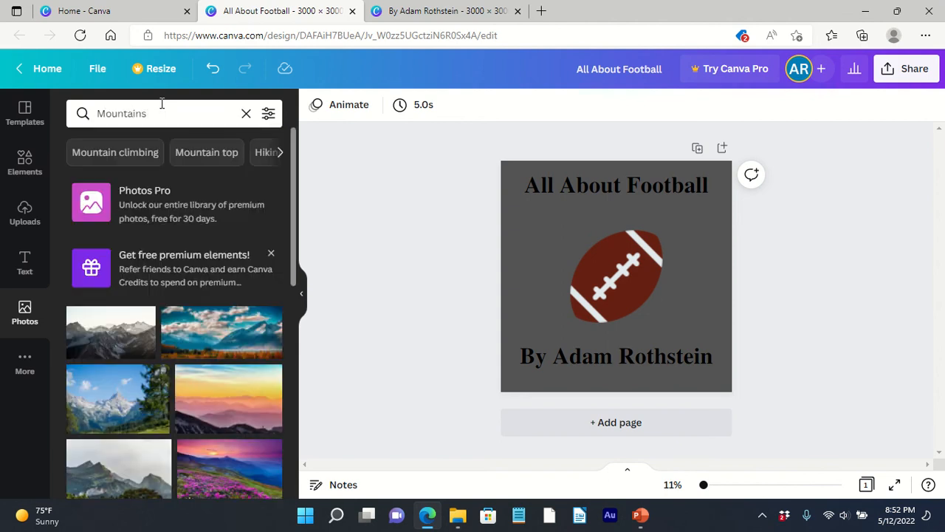
Step: Glance at the mountain template results, then return to the Mountains photo results
scroll(158, 336, down, 3)
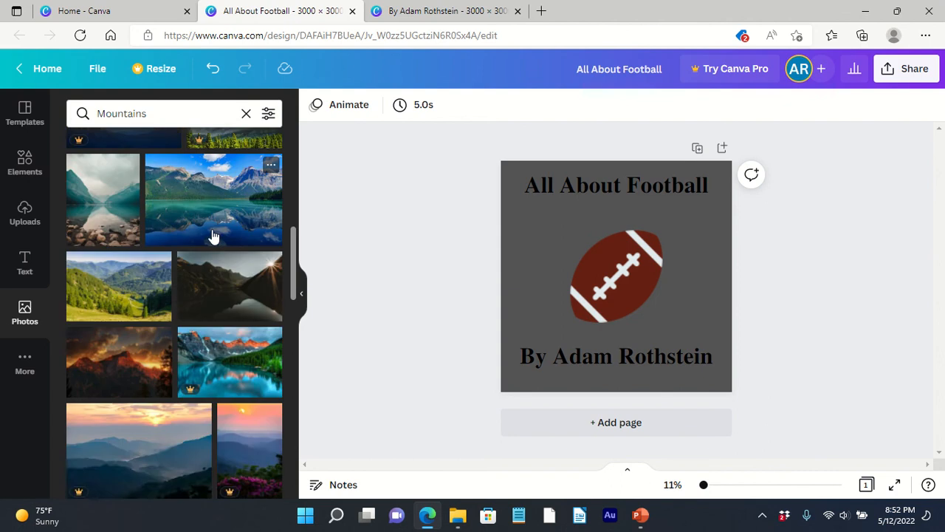
scroll(172, 265, up, 1)
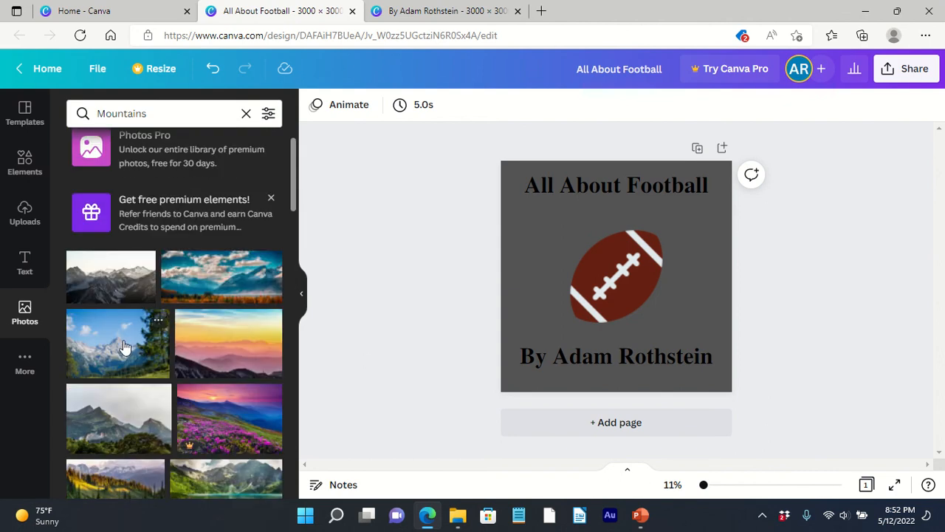
scroll(138, 326, down, 10)
click(28, 126)
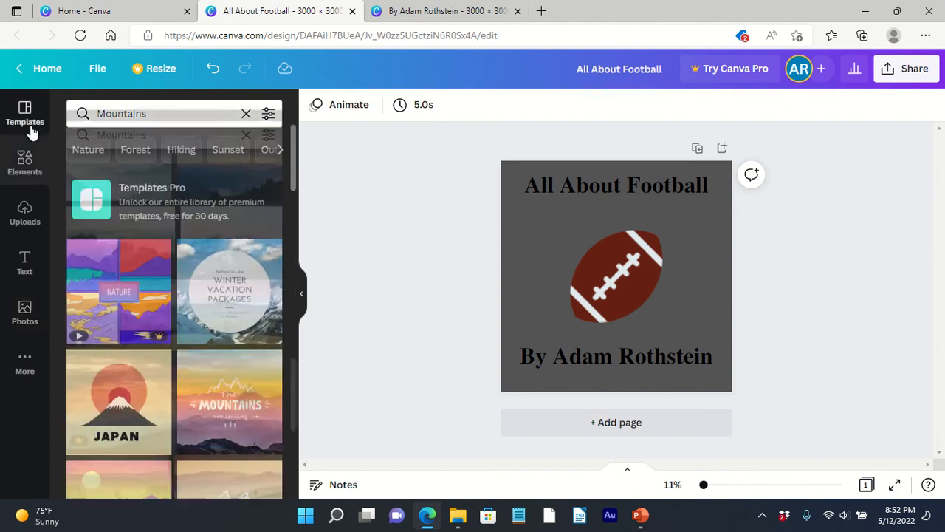
scroll(212, 392, down, 3)
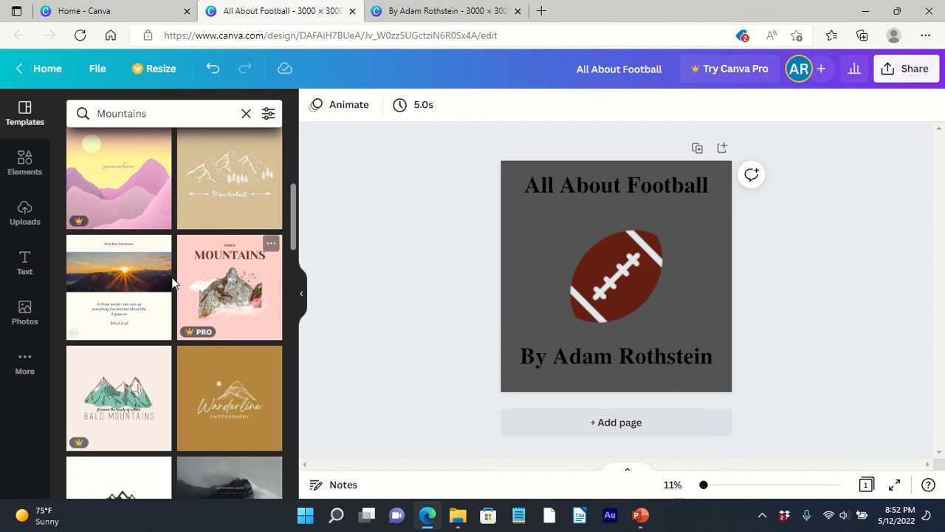
scroll(172, 281, up, 5)
click(28, 316)
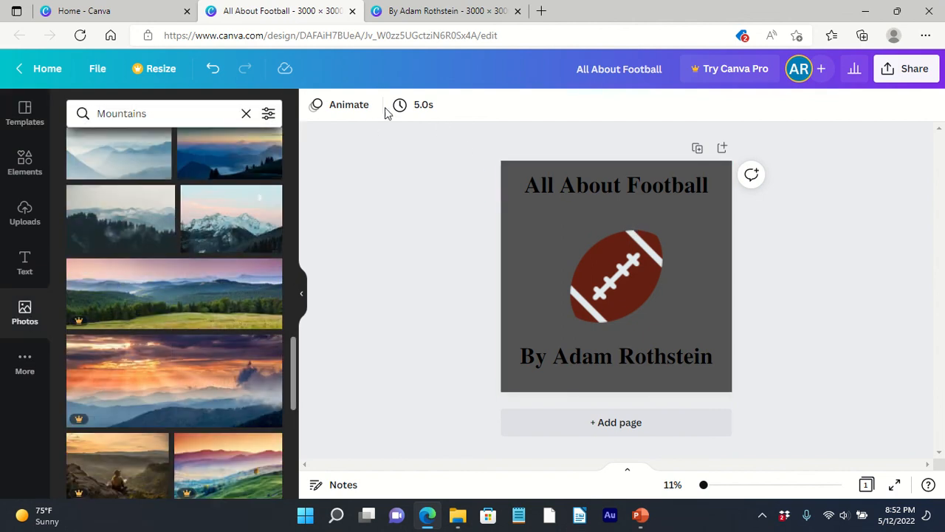
click(610, 268)
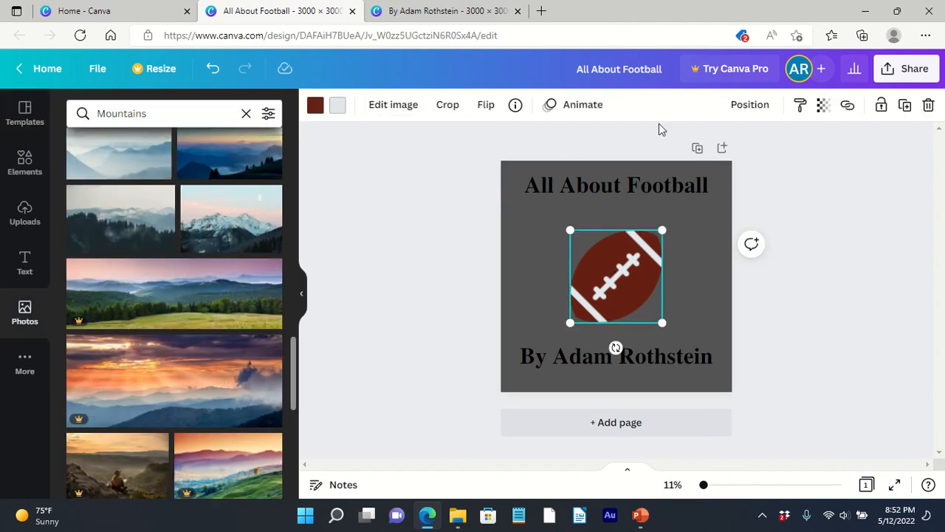
click(750, 107)
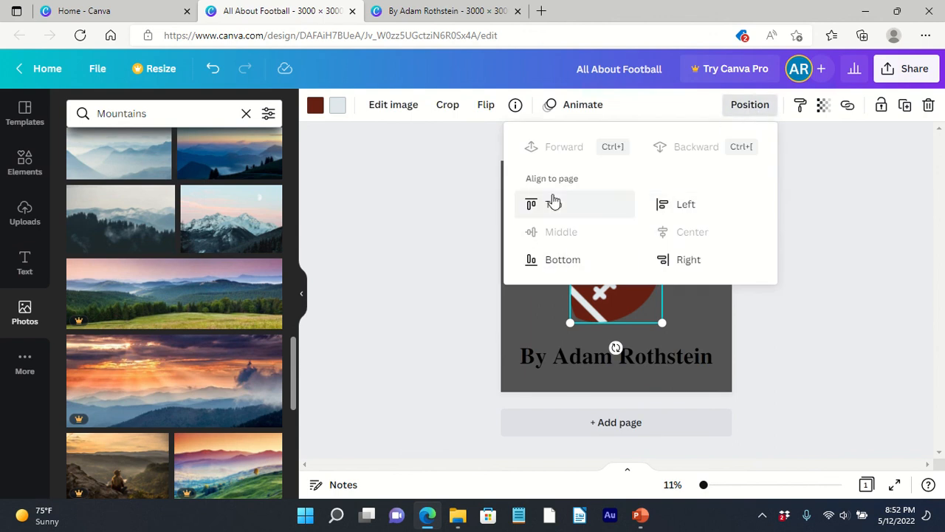
click(796, 374)
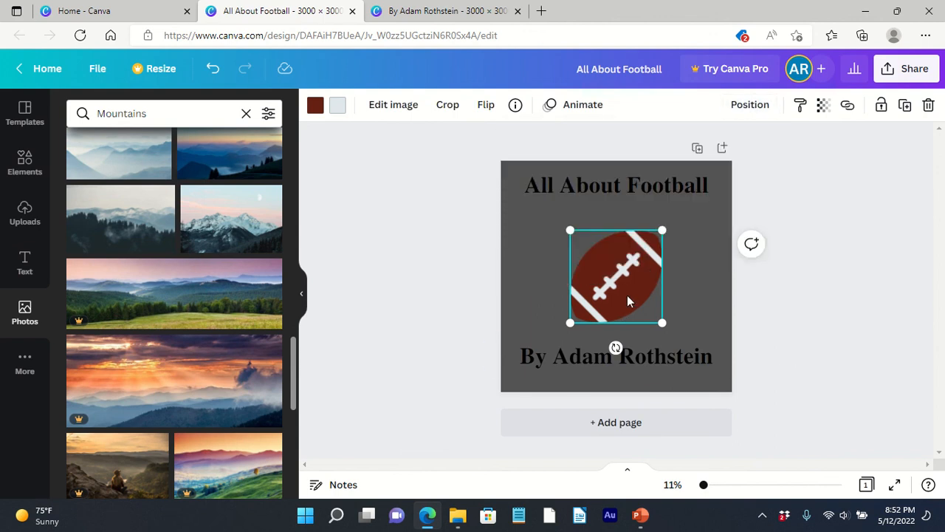
click(691, 235)
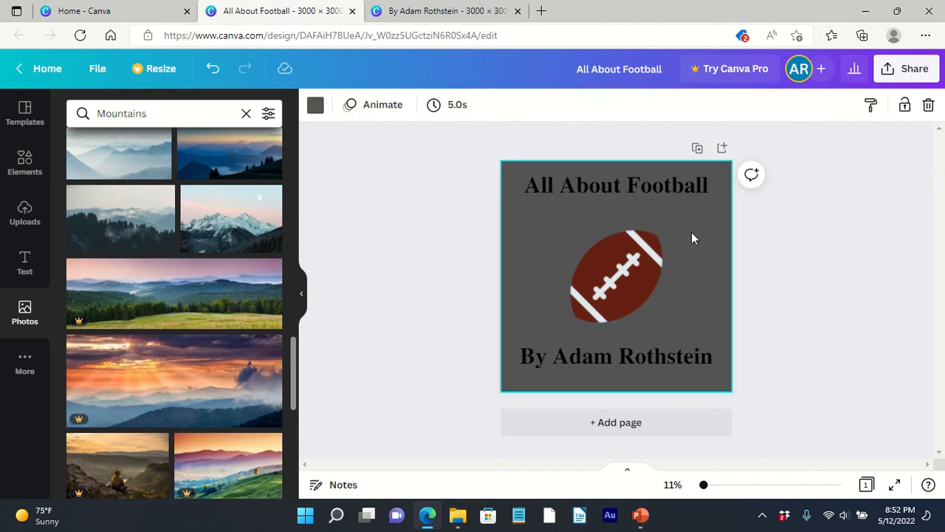
click(638, 190)
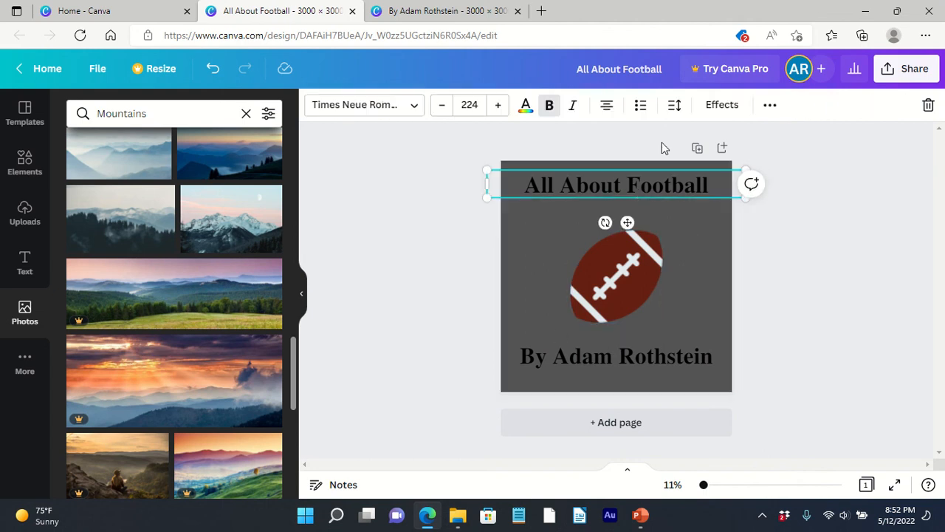
click(608, 279)
click(748, 104)
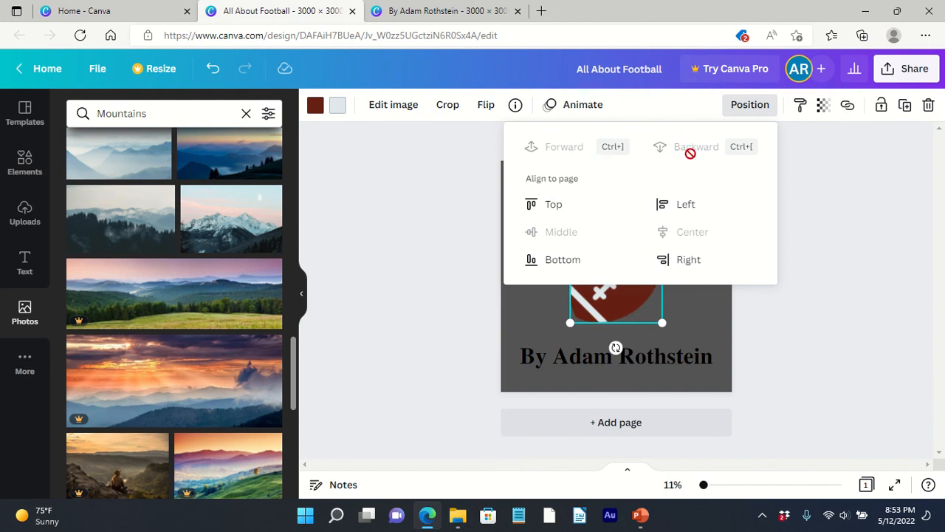
click(842, 193)
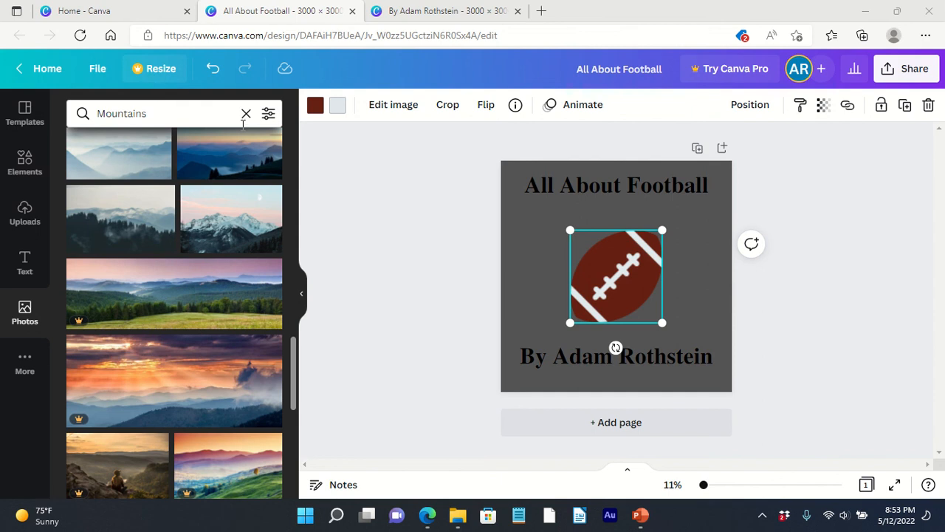
click(905, 68)
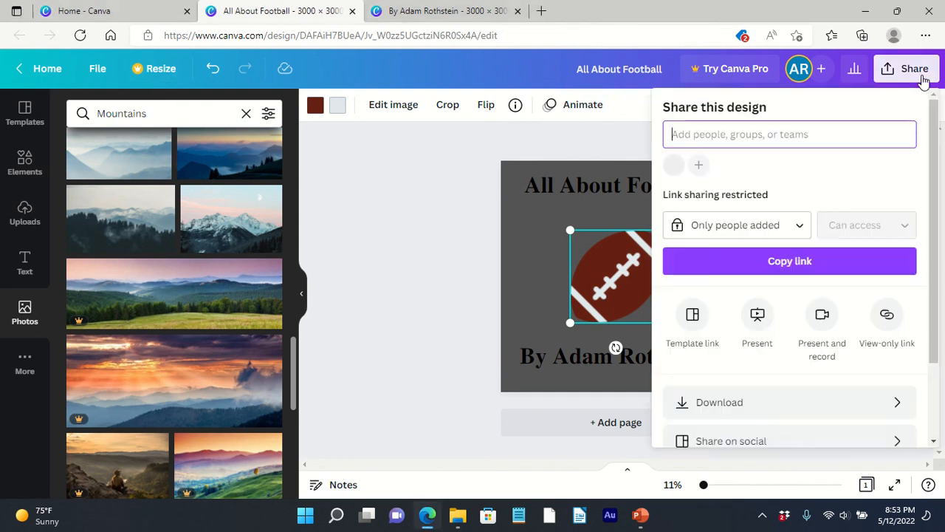
scroll(805, 336, down, 2)
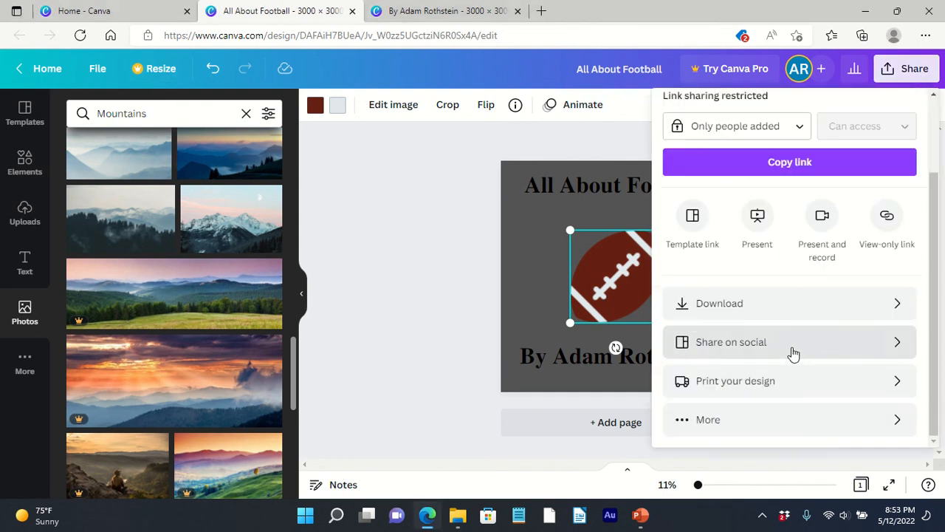
click(781, 316)
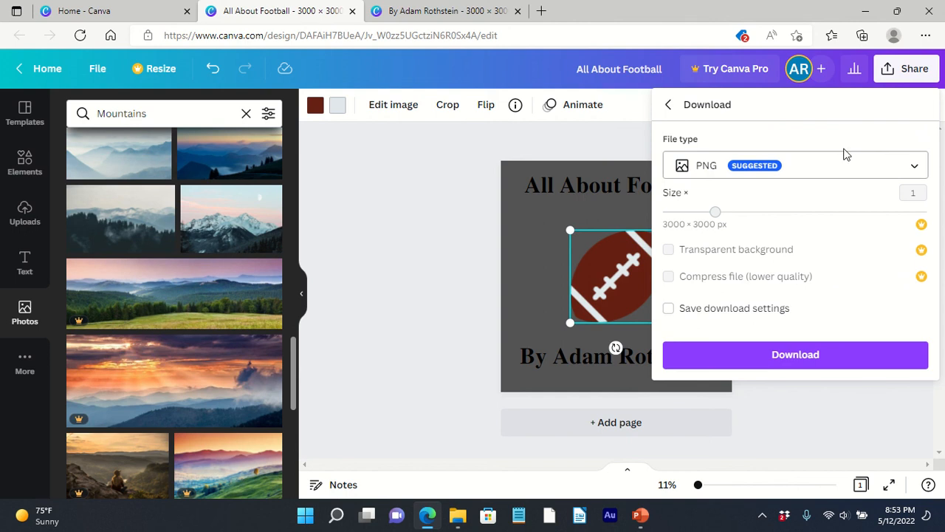
click(892, 423)
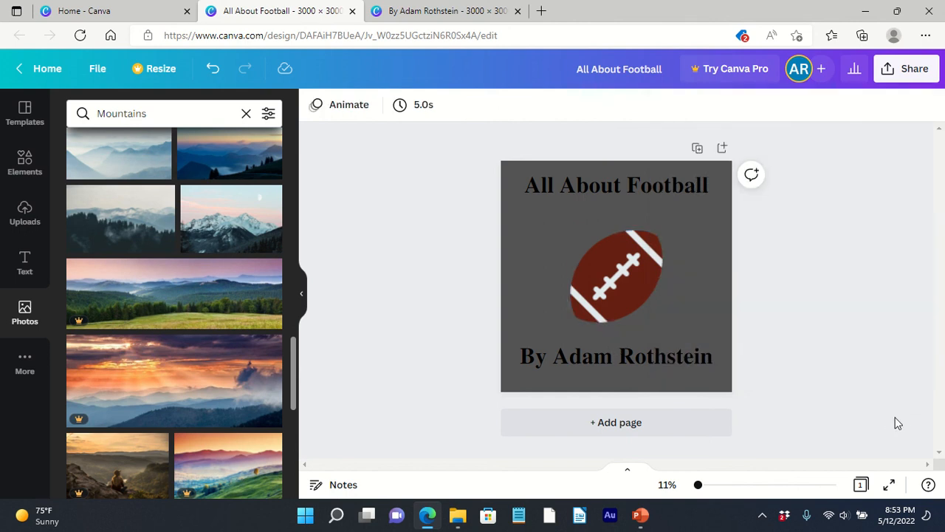